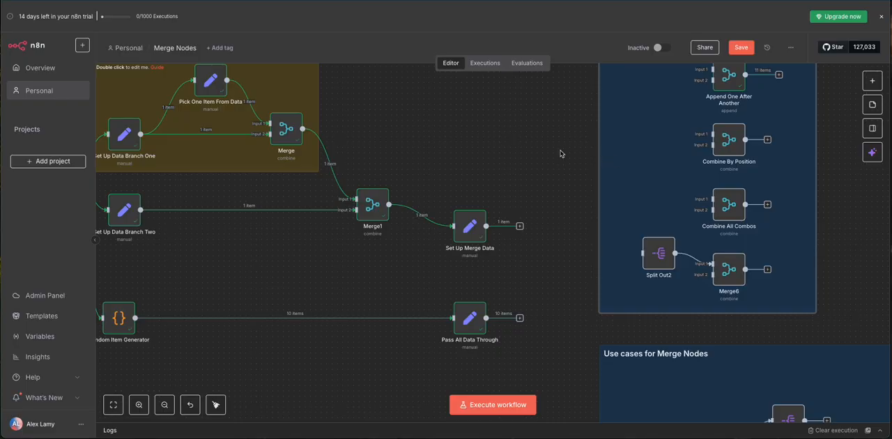
Step: Save the workflow and review the Set Up Merge Data node's field mappings and output
scroll(557, 157, right, 5)
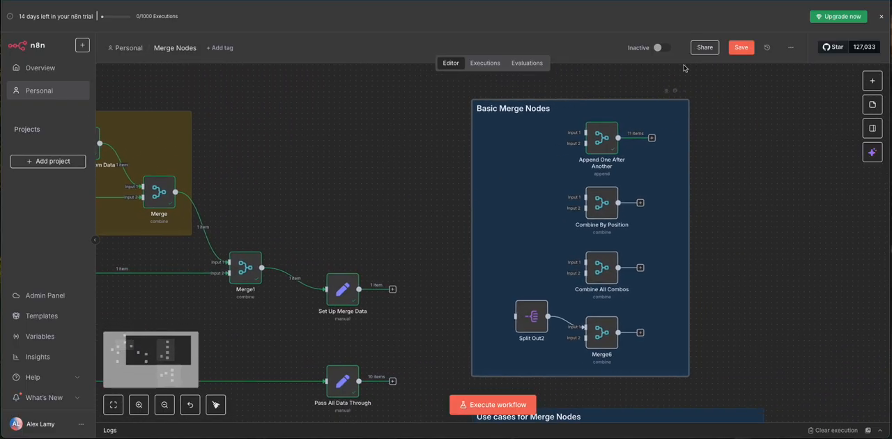
click(741, 46)
scroll(426, 205, down, 2)
drag(426, 205, 412, 216)
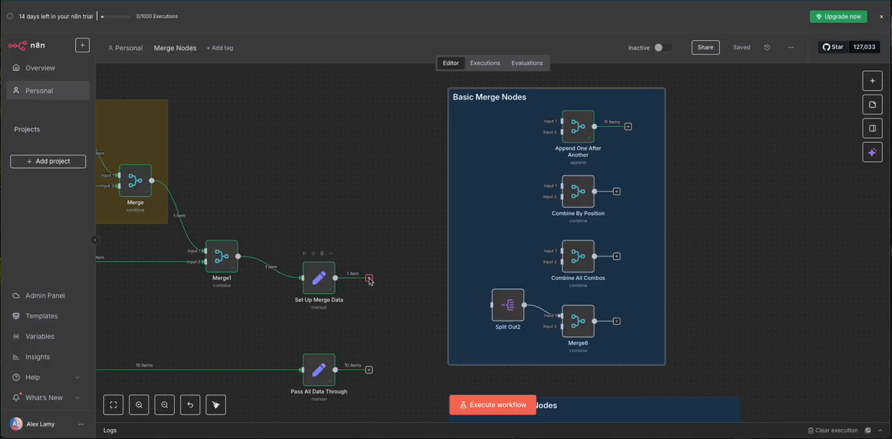
double_click(326, 281)
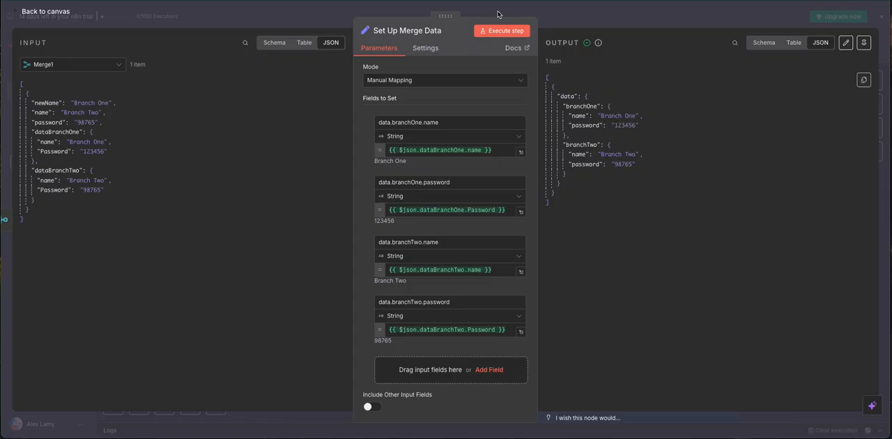
click(590, 14)
Step: Execute the Pass All Data Through node and review its JSON output
drag(427, 296, 591, 226)
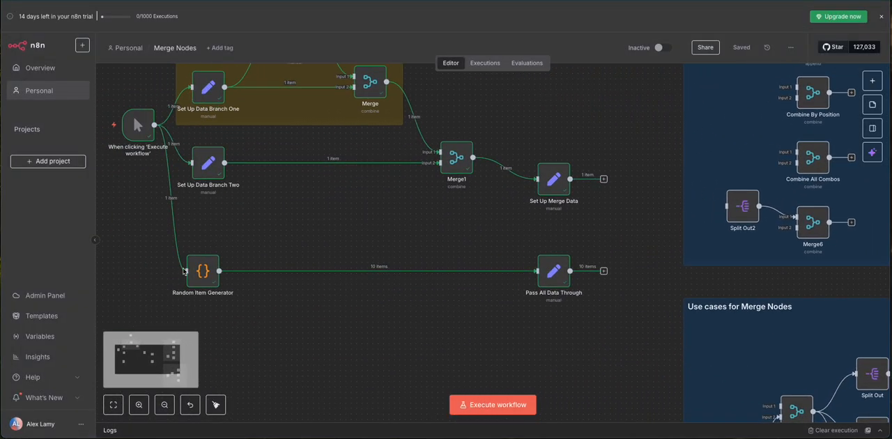
drag(522, 256, 450, 255)
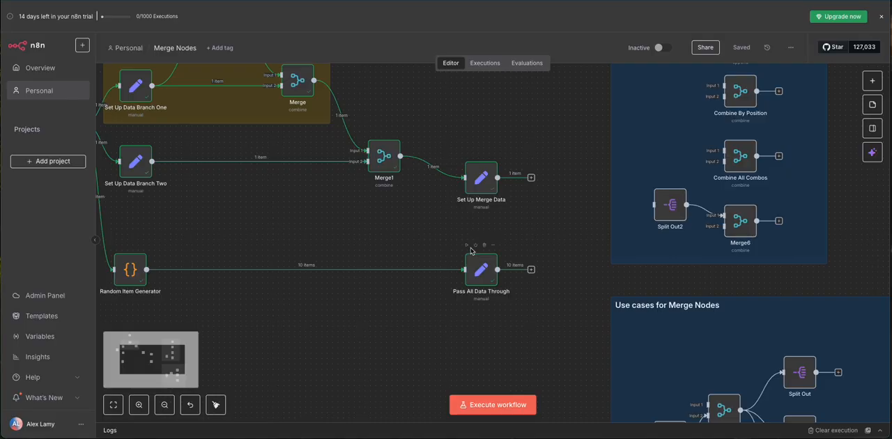
click(466, 246)
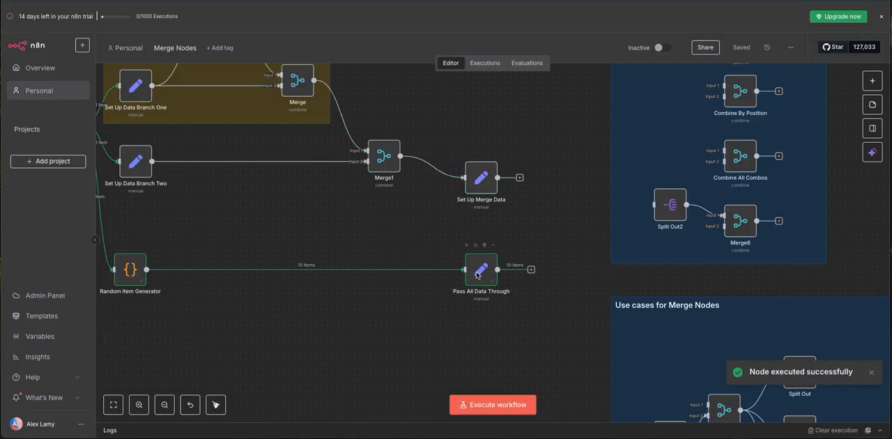
double_click(477, 276)
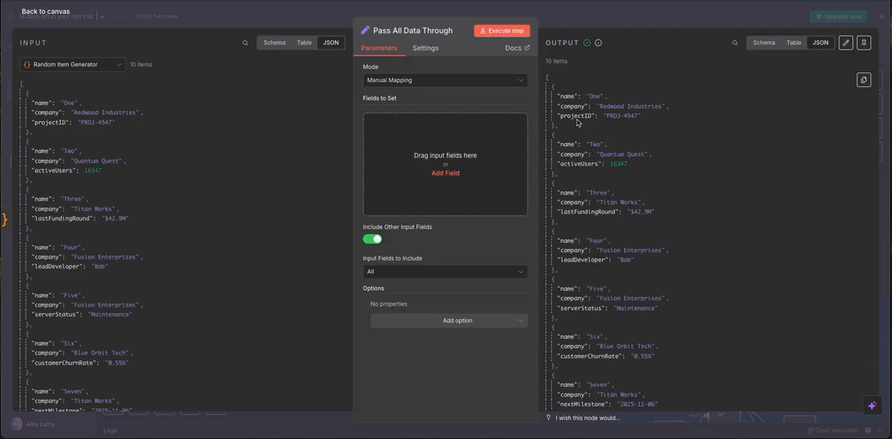
drag(599, 203, 594, 164)
click(599, 187)
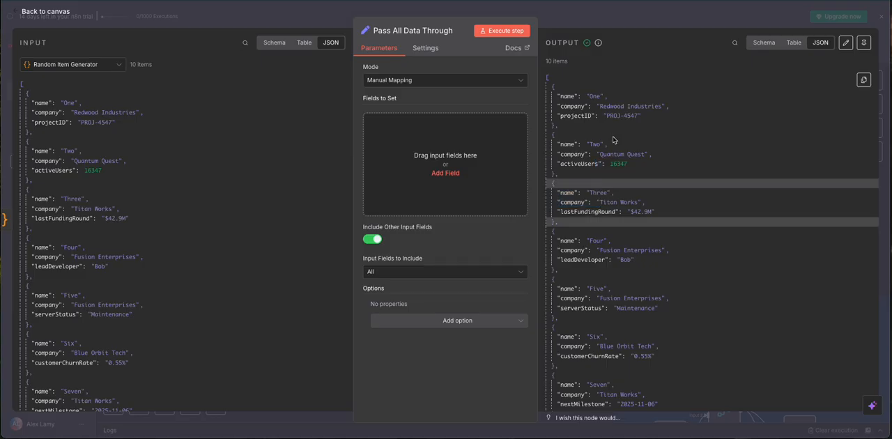
click(565, 16)
Step: Connect Set Up Merge Data to Input 1 and Pass All Data Through to Input 2 of Append One After Another, and save the workflow
drag(576, 178, 515, 249)
drag(509, 138, 386, 175)
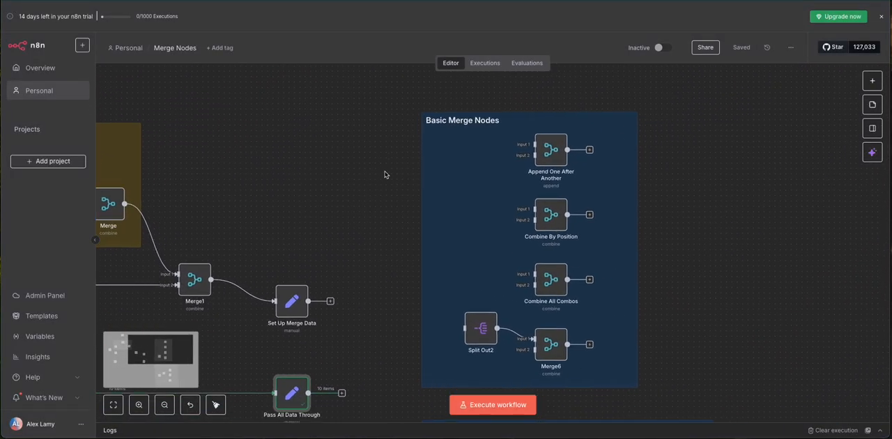
drag(309, 301, 519, 152)
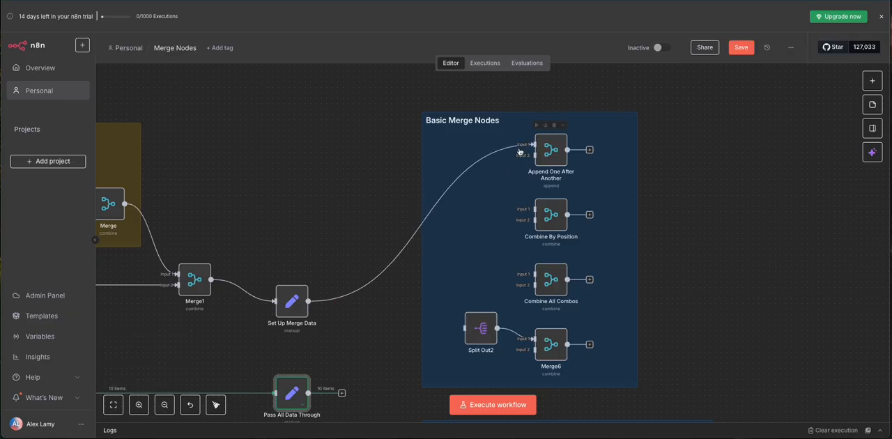
scroll(311, 387, up, 1)
drag(308, 393, 536, 150)
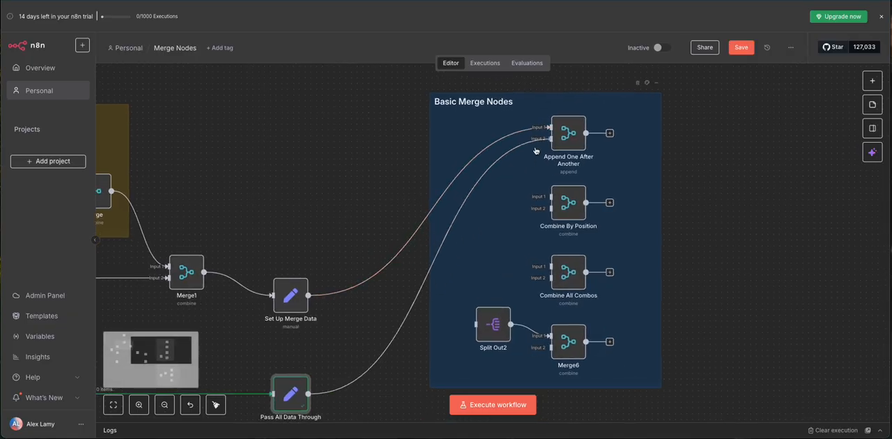
drag(731, 189, 685, 231)
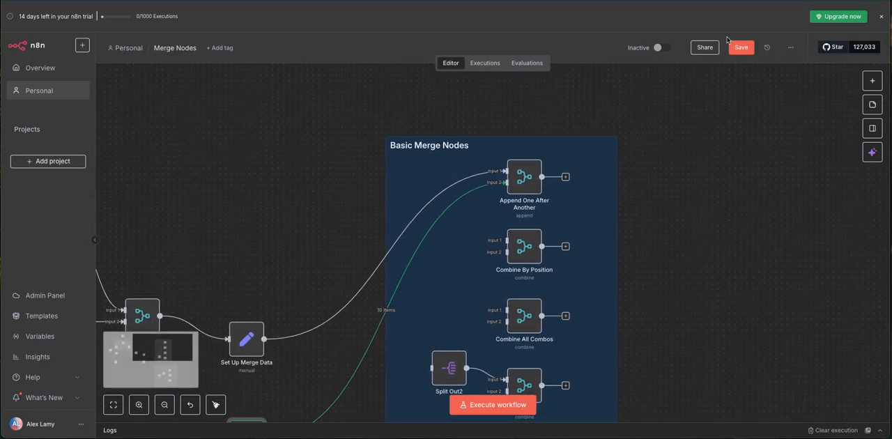
click(738, 46)
Step: Check the Append One After Another node's parameters and execute the node
scroll(518, 137, down, 2)
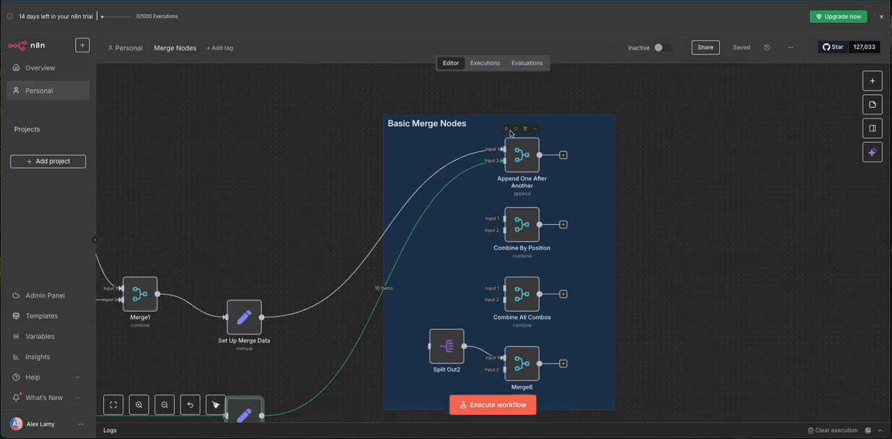
double_click(527, 162)
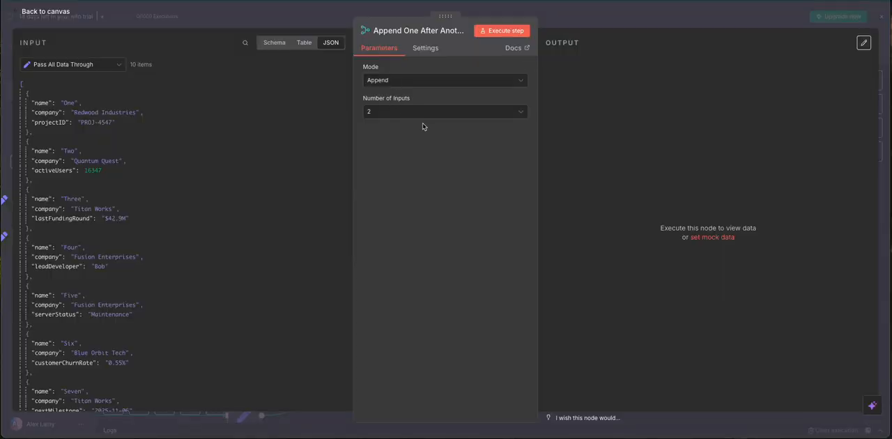
click(292, 23)
click(508, 129)
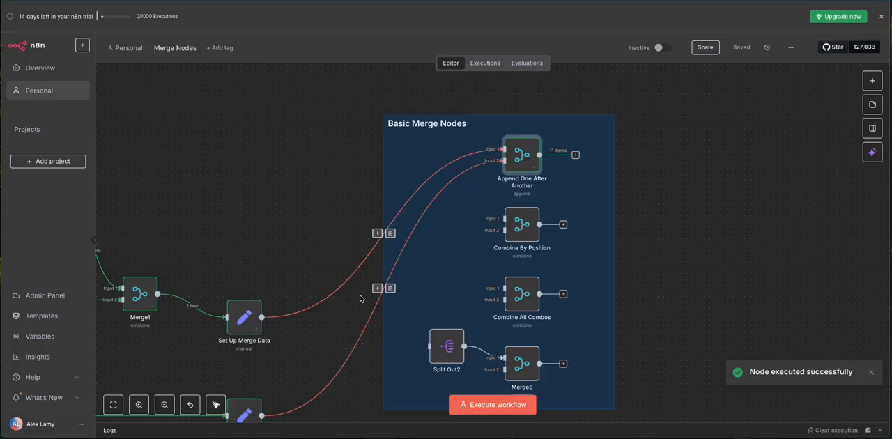
Step: Examine the Append One After Another node's output in schema and JSON views
double_click(519, 163)
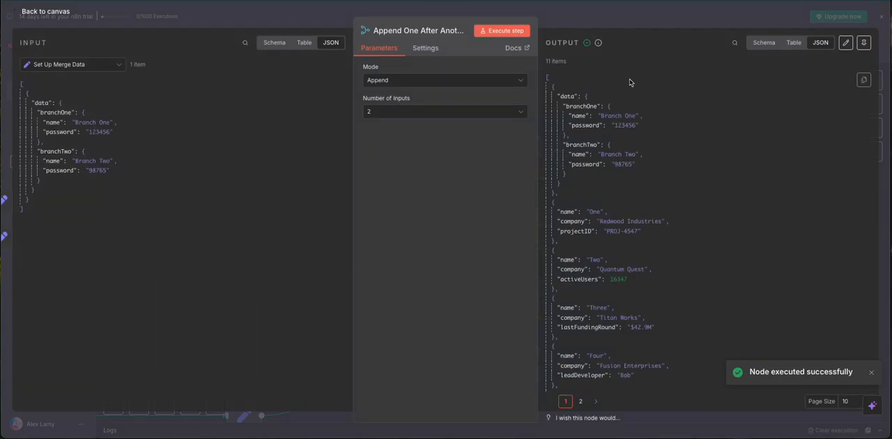
click(764, 43)
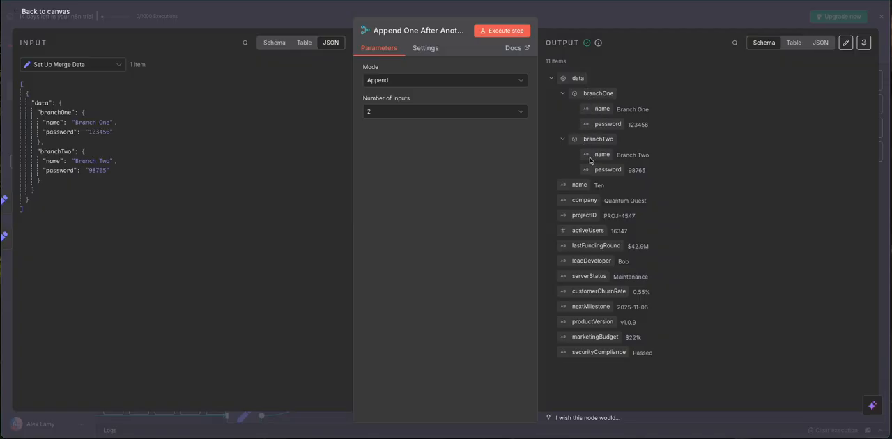
click(551, 79)
click(552, 79)
click(821, 42)
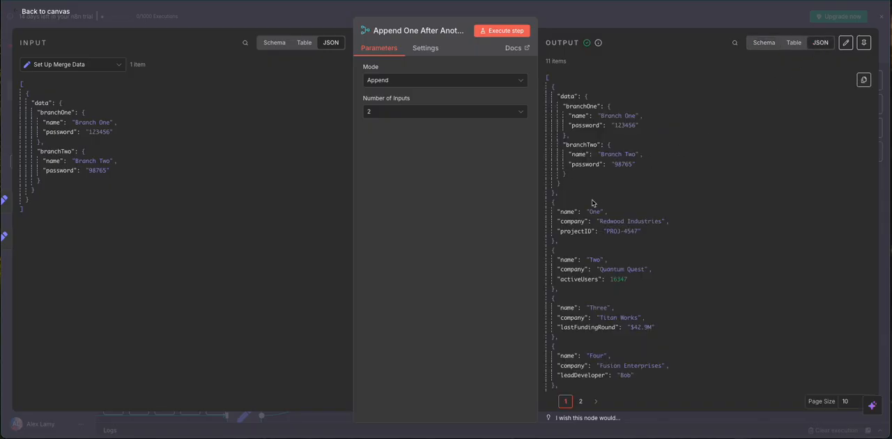
scroll(601, 203, down, 2)
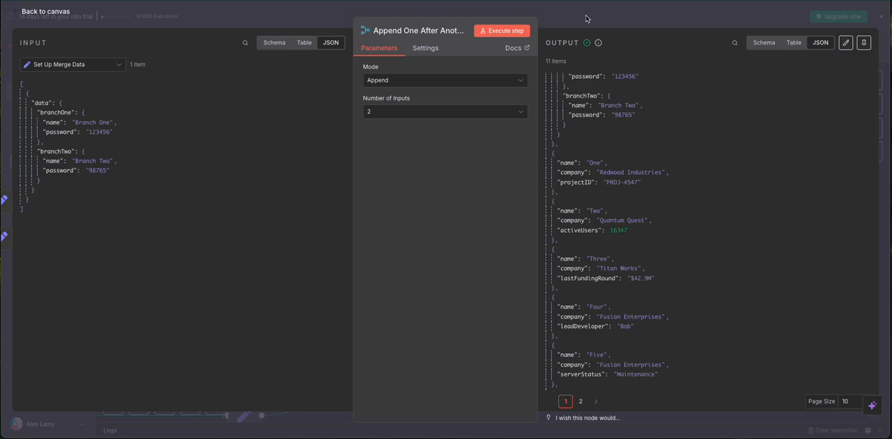
key(Escape)
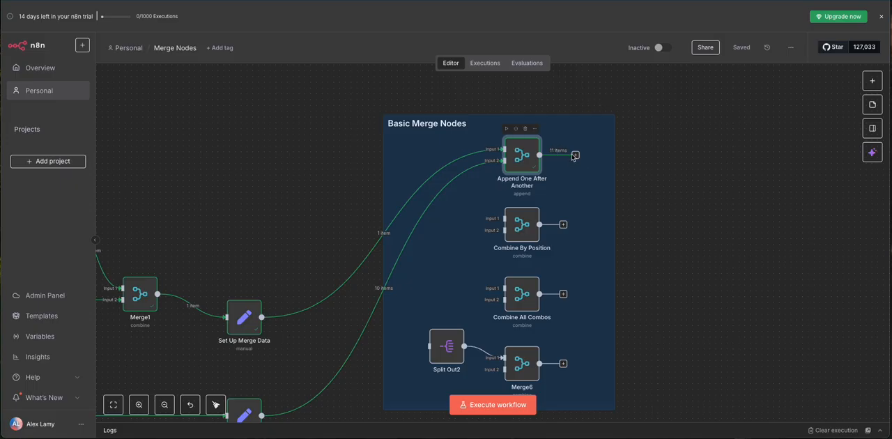
Step: Move the Set Up Merge Data and Pass All Data Through connections from Append One After Another to Inputs 1 and 2 of Combine By Position
scroll(641, 143, down, 2)
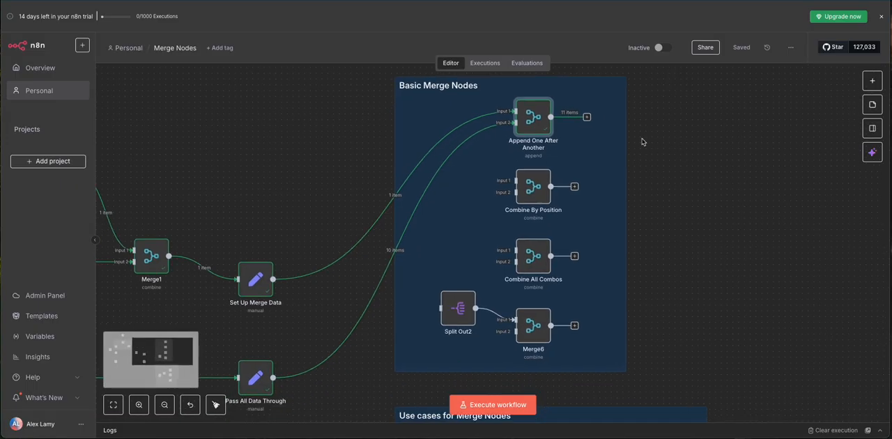
click(401, 251)
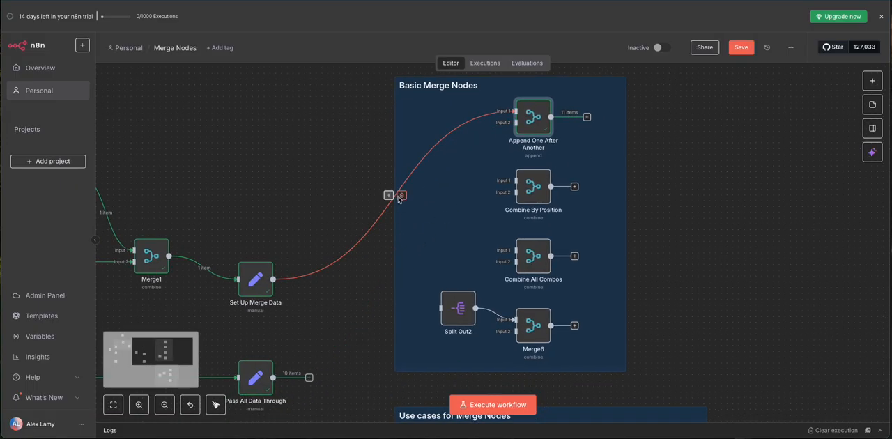
click(403, 199)
drag(311, 282, 515, 180)
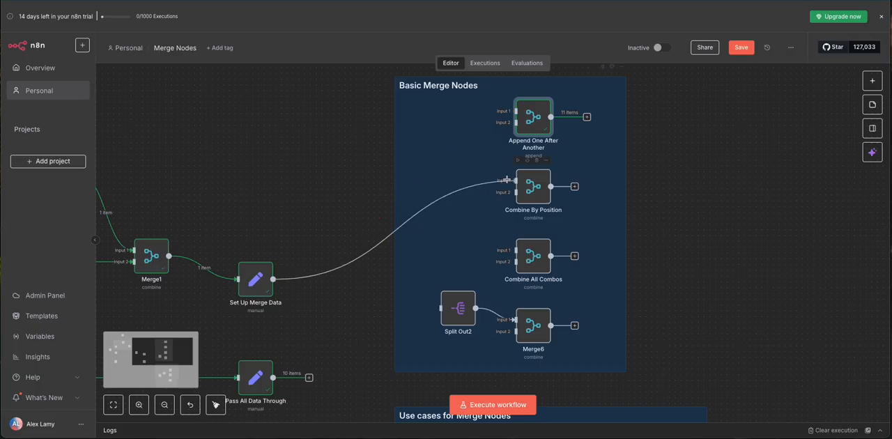
drag(309, 378, 518, 199)
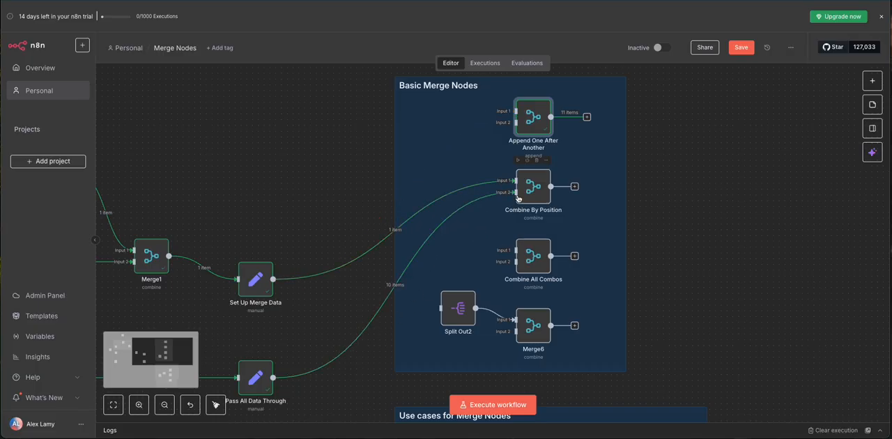
Step: Execute the Combine By Position node and review its settings and merged output
click(518, 161)
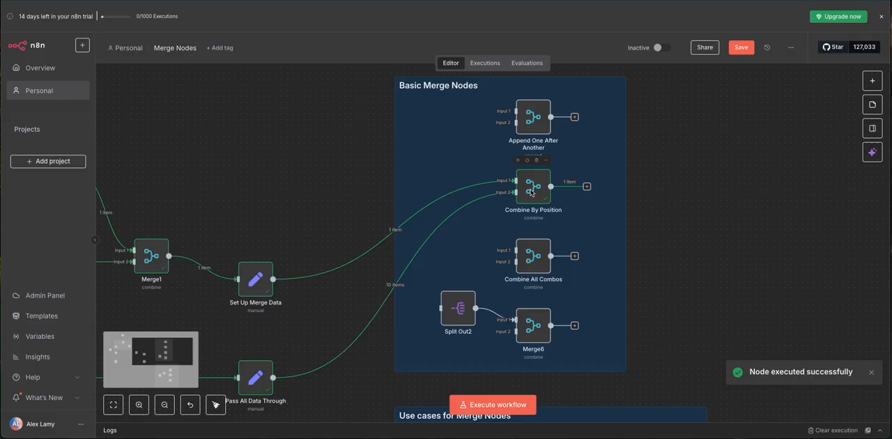
double_click(534, 187)
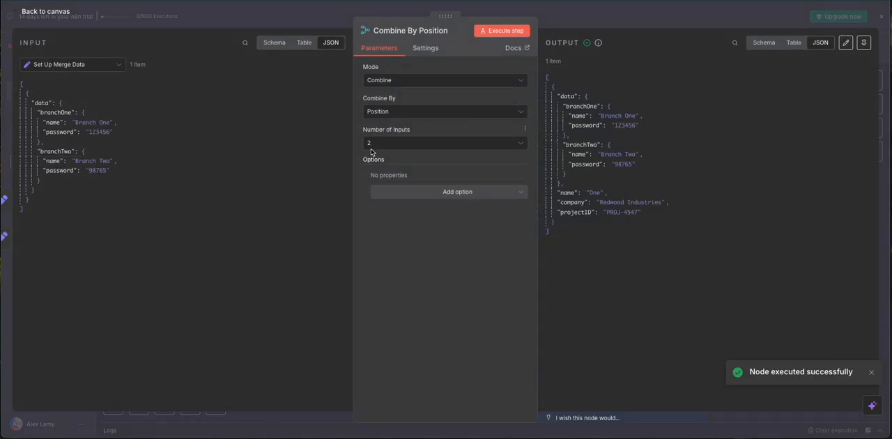
click(302, 21)
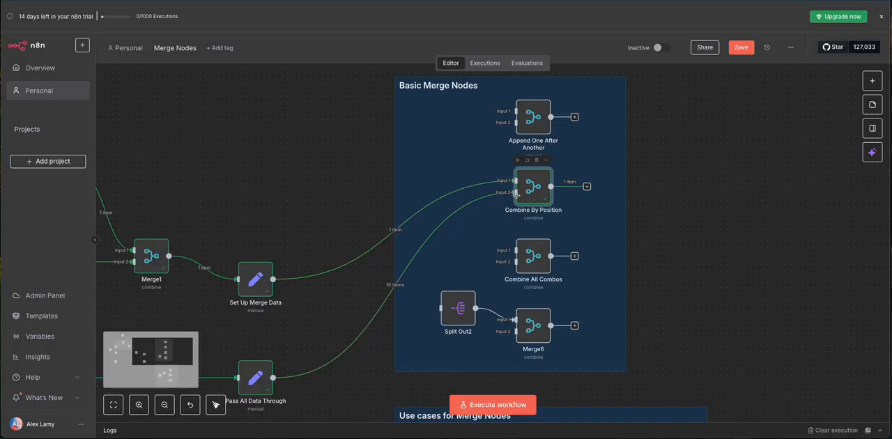
Step: Set the Combine By Position node's number of inputs to 3
double_click(532, 190)
click(418, 143)
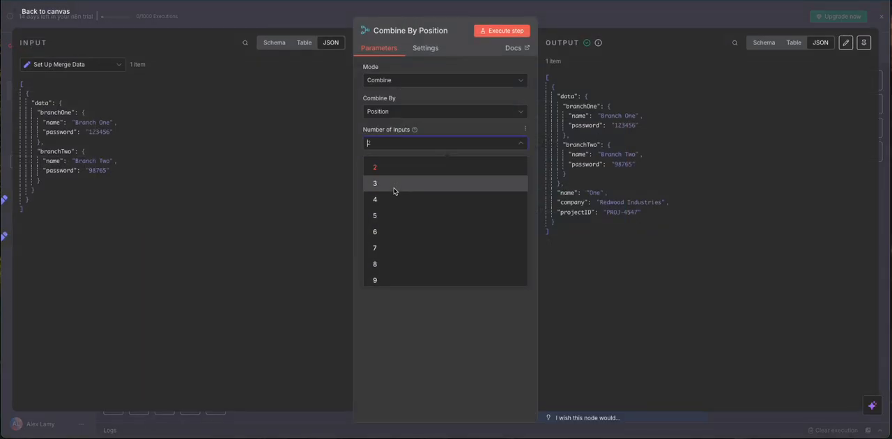
click(396, 185)
click(314, 25)
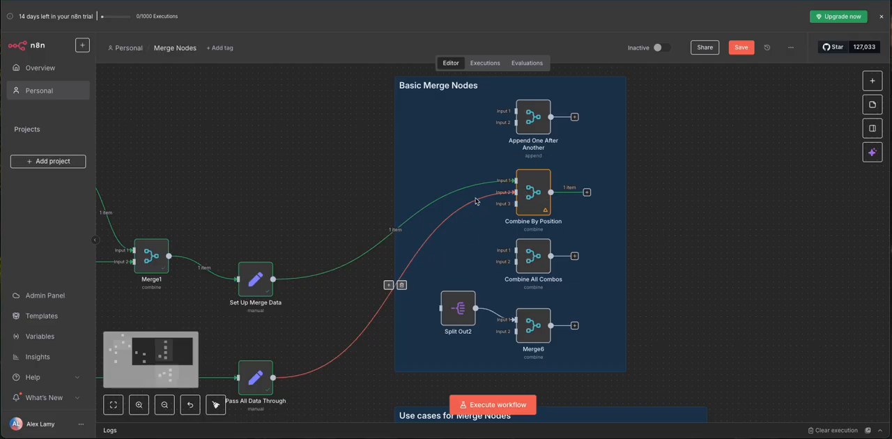
Step: Set the Combine By Position node's number of inputs to 2 and save the workflow
double_click(545, 205)
click(394, 143)
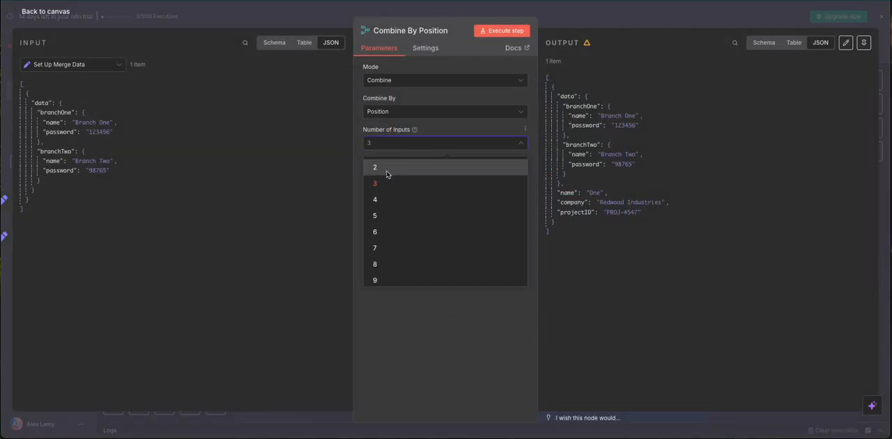
click(387, 174)
click(260, 17)
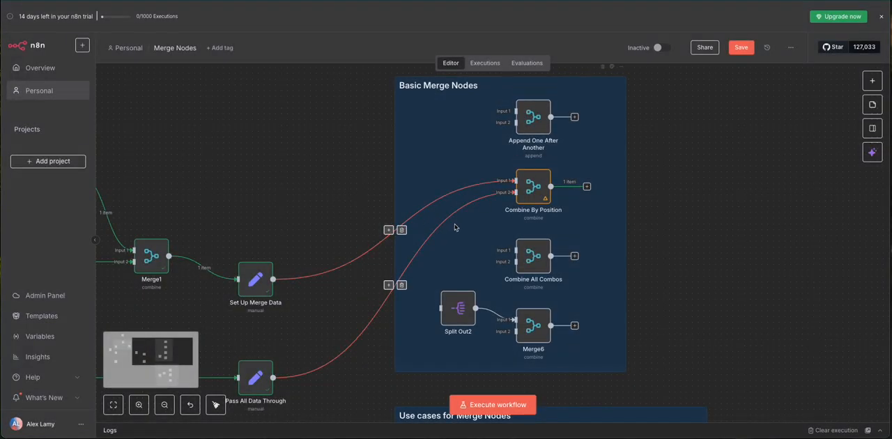
click(741, 47)
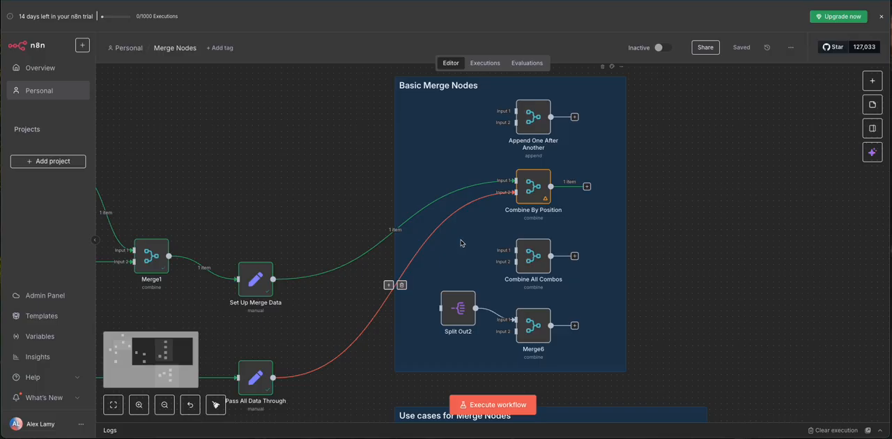
Step: Examine how the Combine By Position node's output joins the items of both inputs
double_click(533, 186)
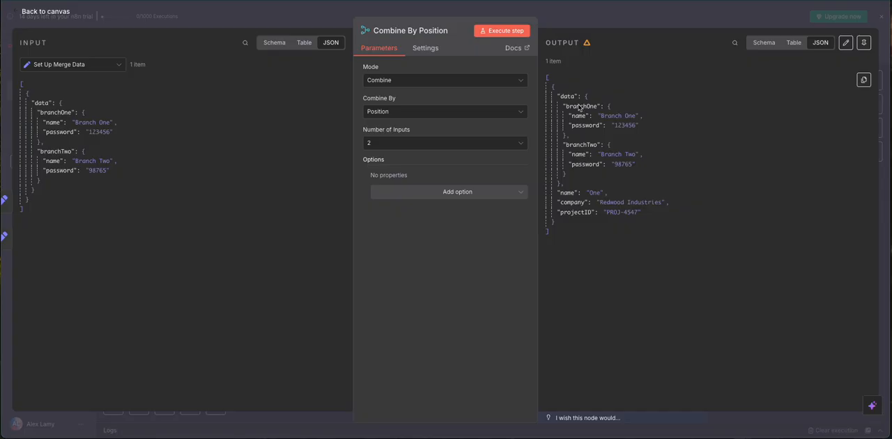
click(584, 15)
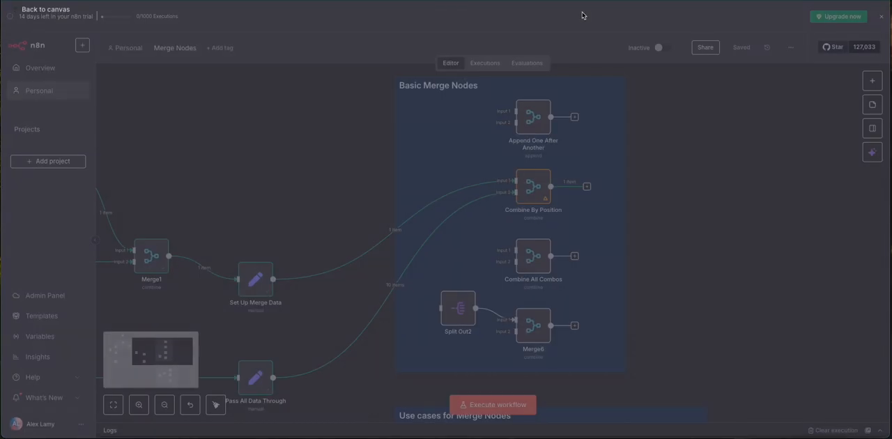
Step: Move both branches off Combine By Position, wiring Set Up Merge Data to input 1 and Pass All Data Through to input 2 of Combine All Combos, and save
click(401, 285)
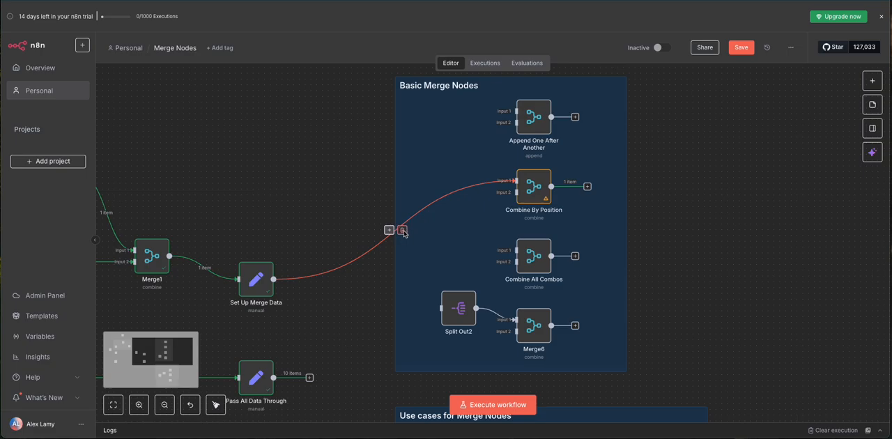
click(401, 231)
scroll(357, 230, down, 1)
drag(264, 250, 509, 221)
drag(301, 349, 504, 234)
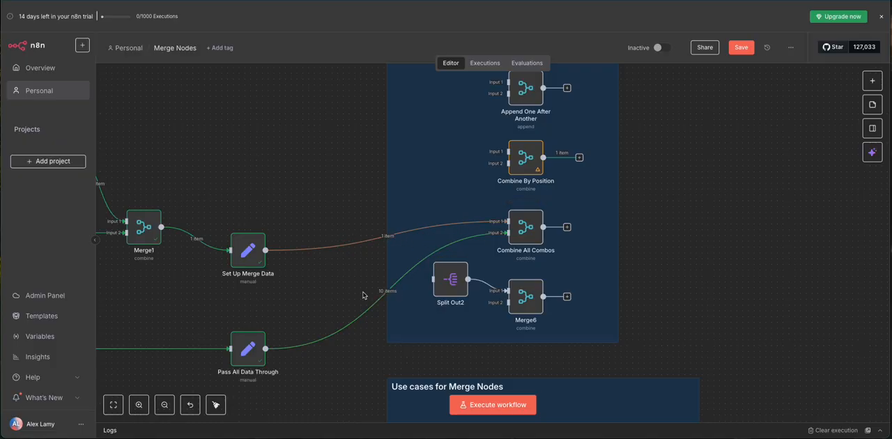
click(743, 46)
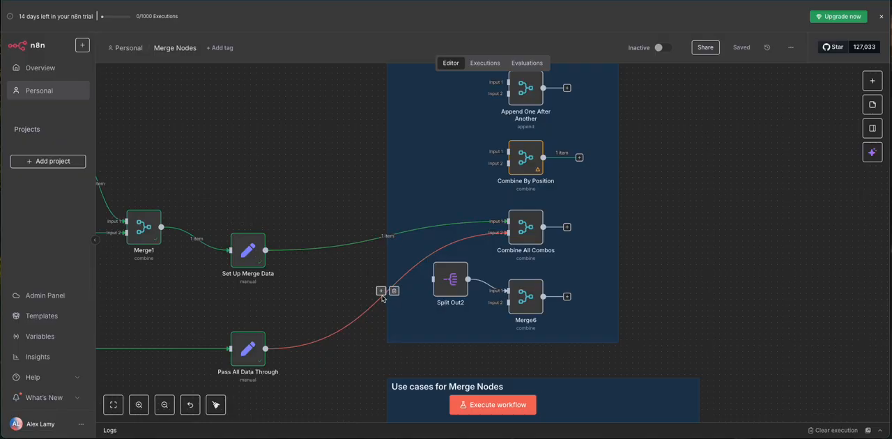
Step: Execute the Combine All Combos node and review how its output pairs the items of both inputs
click(511, 200)
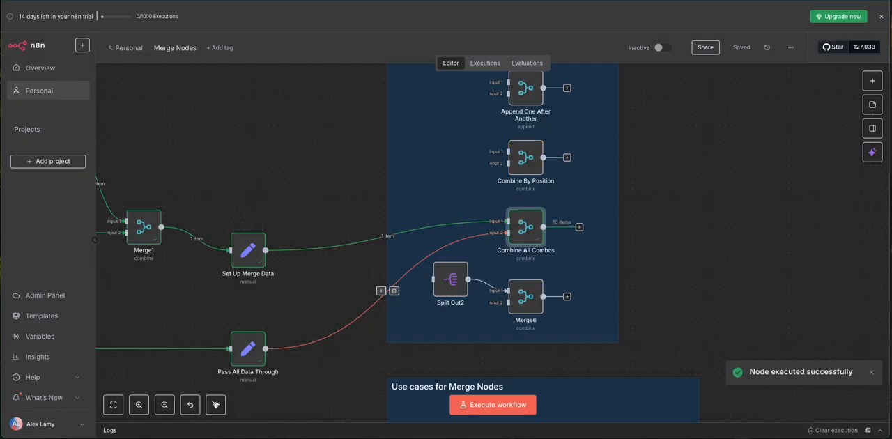
double_click(537, 228)
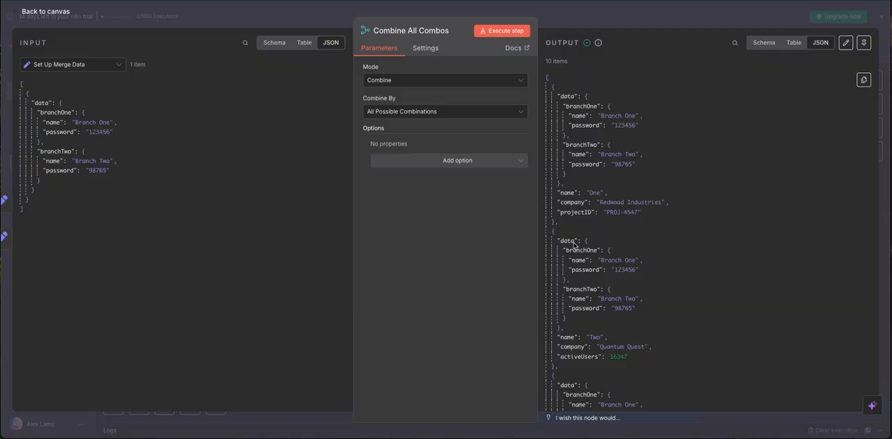
scroll(574, 244, down, 2)
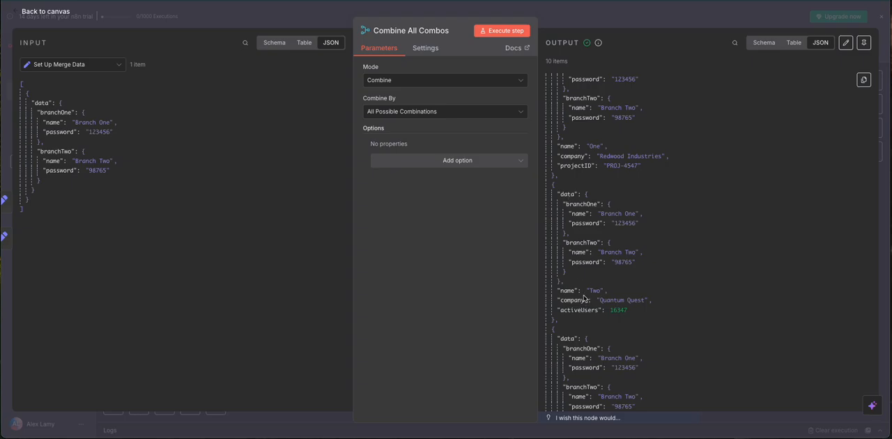
scroll(584, 299, down, 3)
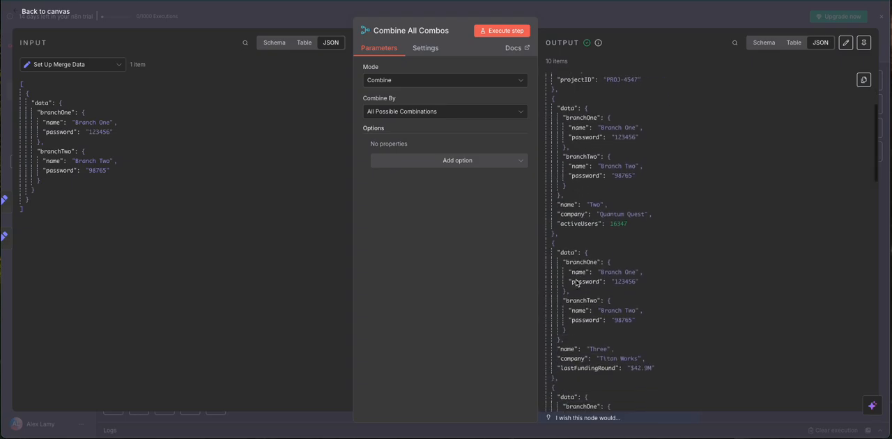
scroll(589, 285, down, 1)
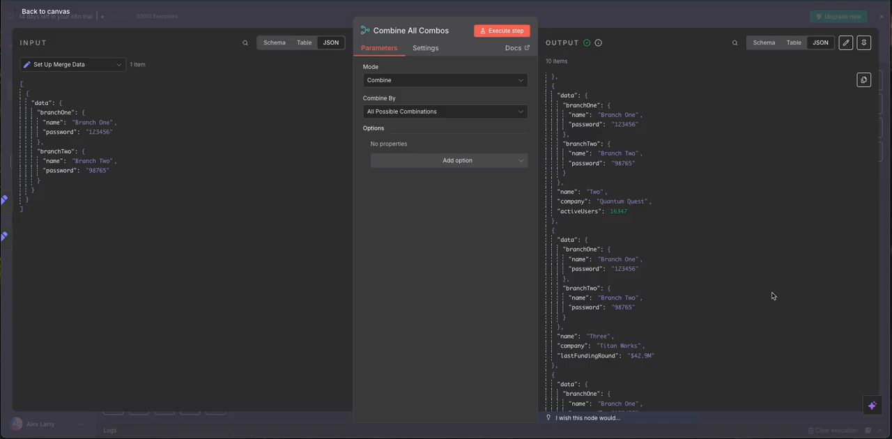
scroll(688, 289, up, 2)
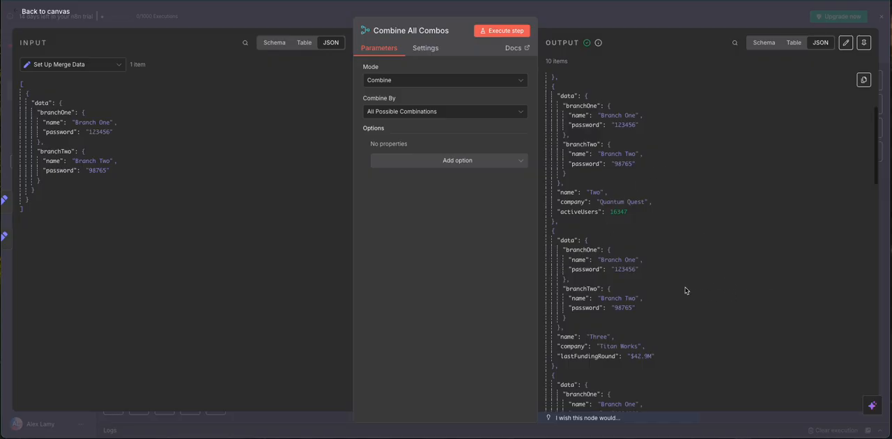
click(603, 21)
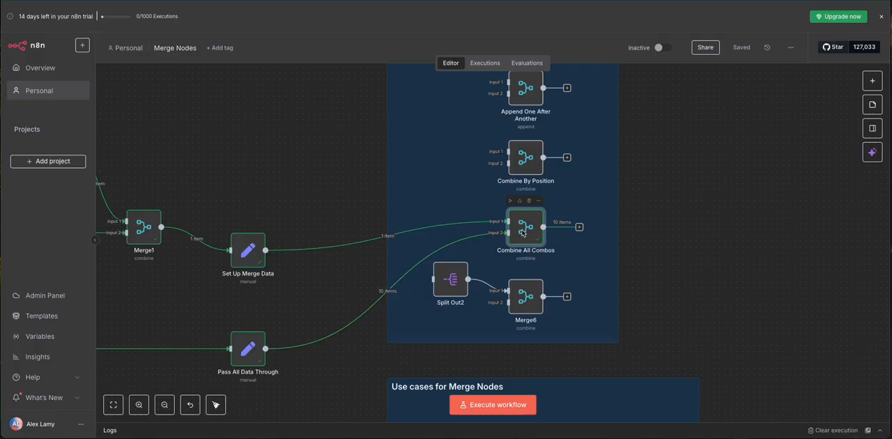
Step: Disconnect both branches from Combine All Combos and connect Set Up Merge Data to the Split Out2 node
scroll(523, 233, up, 1)
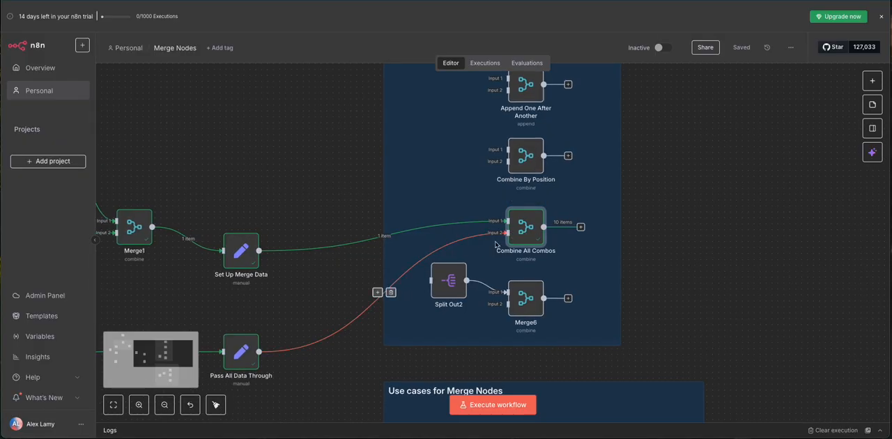
scroll(687, 250, down, 3)
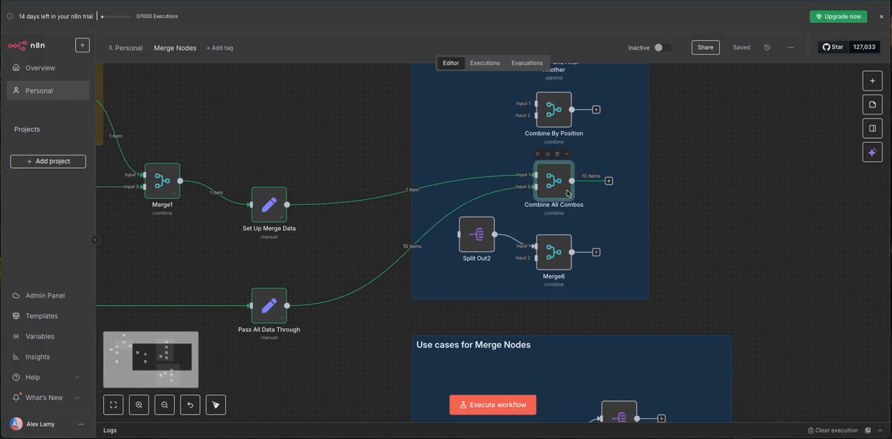
click(418, 247)
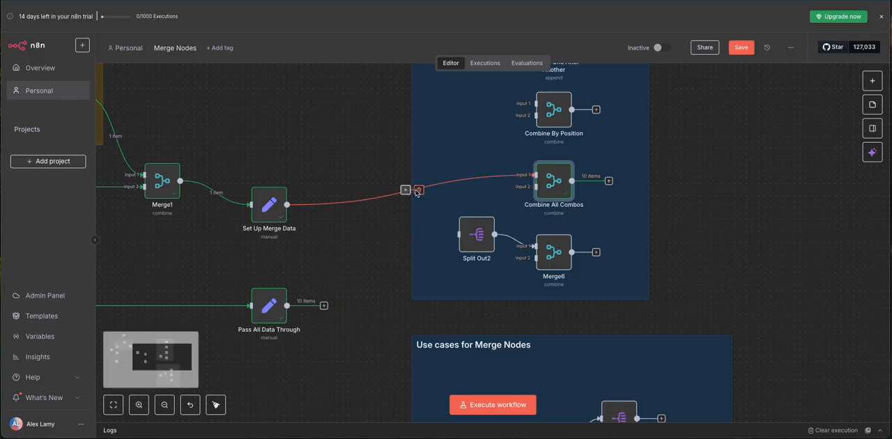
click(419, 191)
drag(328, 207, 456, 235)
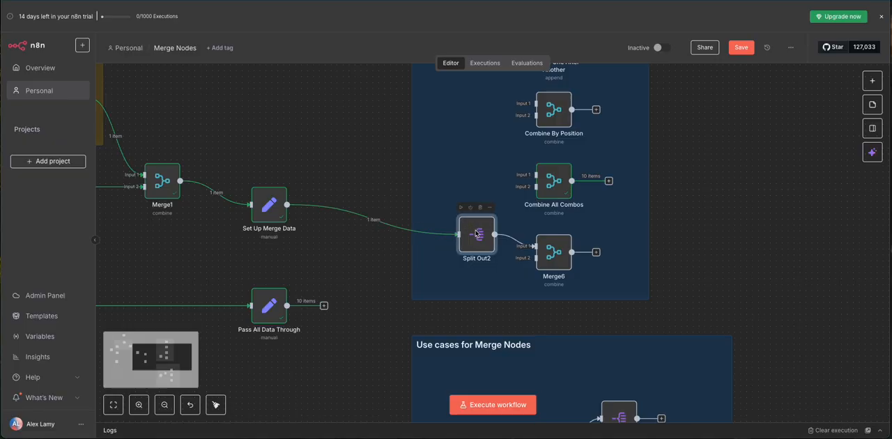
Step: Execute the Split Out2 node and compare its split output with the incoming data
double_click(477, 234)
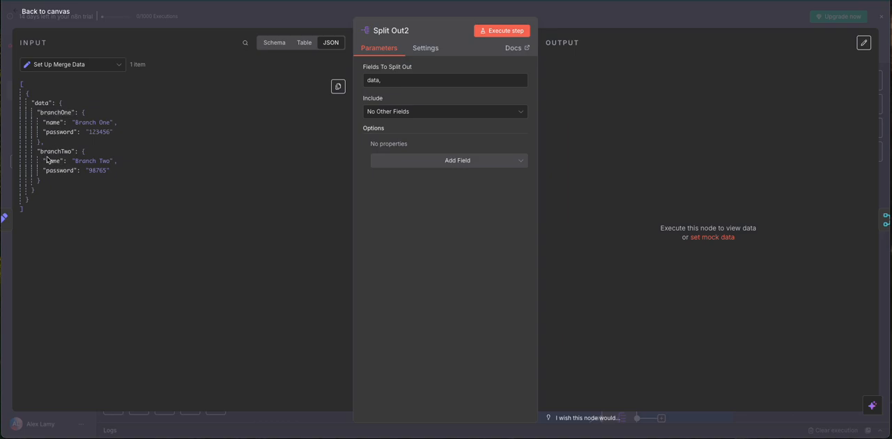
click(485, 31)
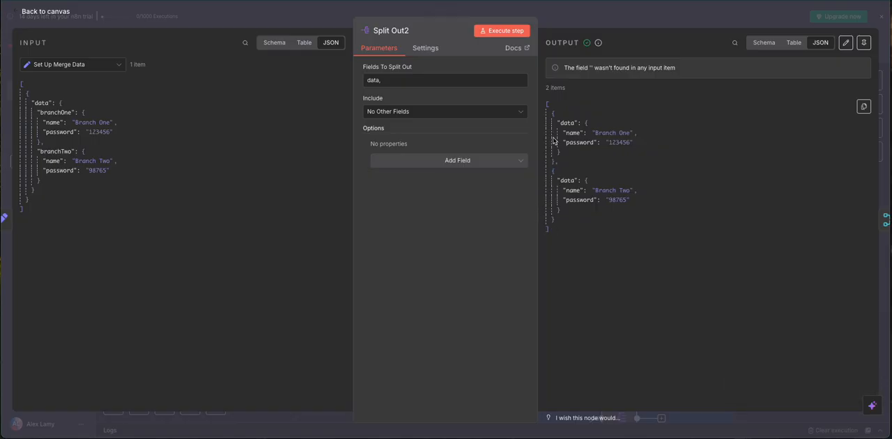
click(569, 17)
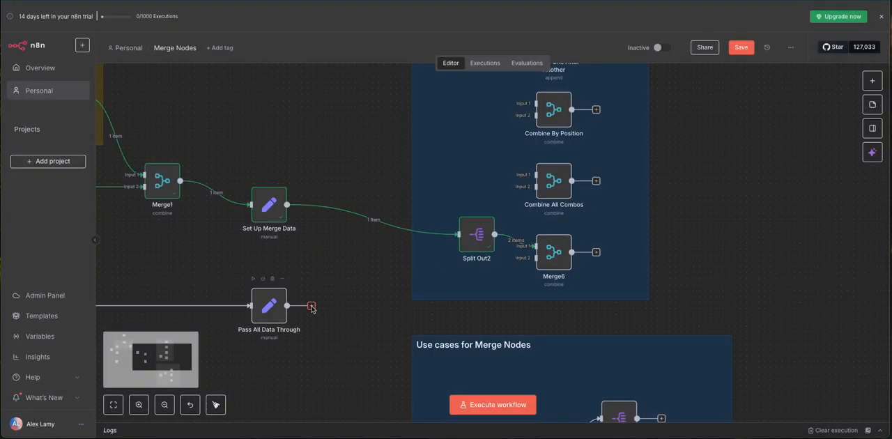
Step: Connect Pass All Data Through to input 2 of Merge6, execute that node and save the workflow
drag(286, 305, 527, 268)
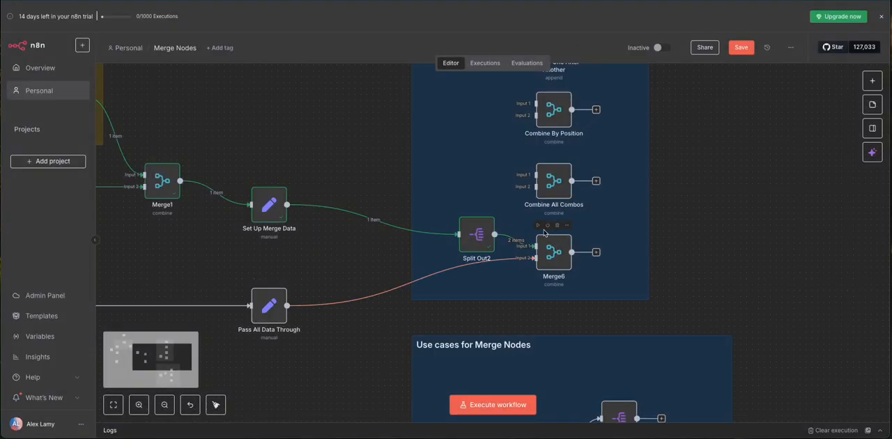
click(538, 225)
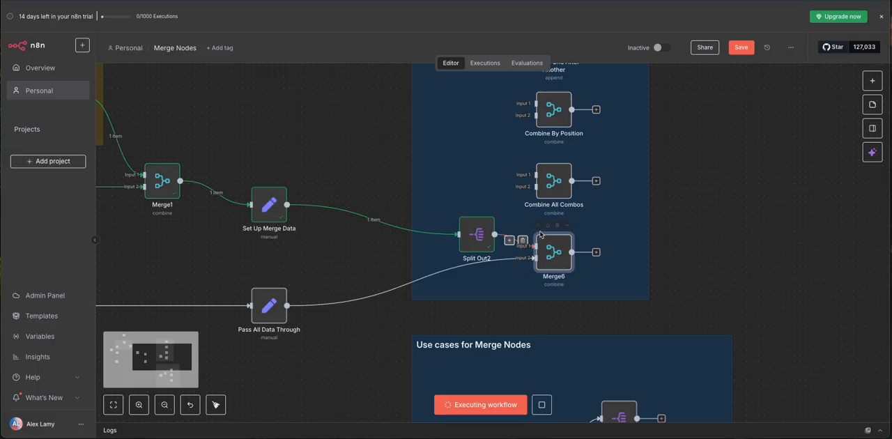
click(731, 50)
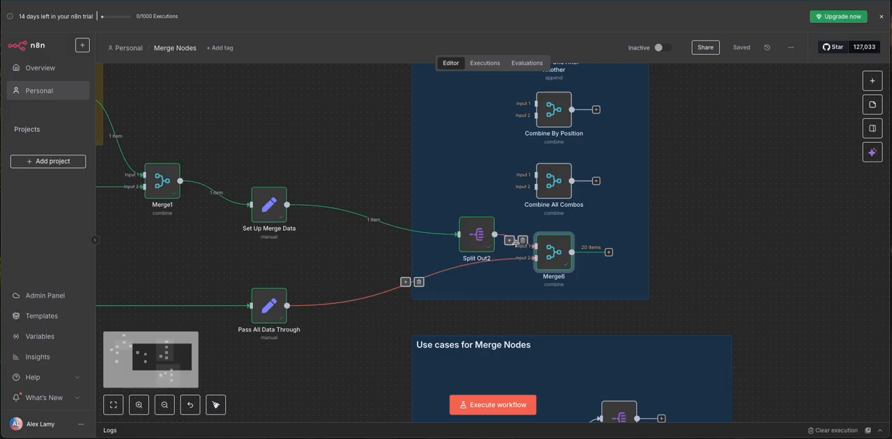
Step: Examine both pages of Merge6's output to see how the split items combine with the second input
double_click(561, 255)
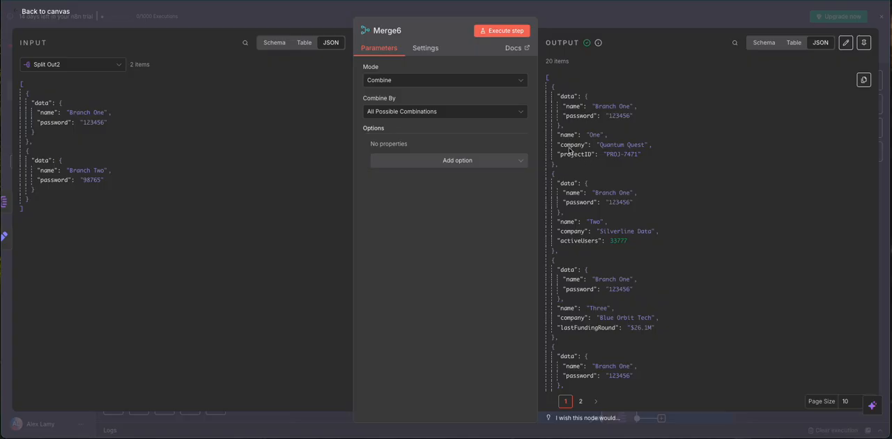
scroll(648, 144, down, 1)
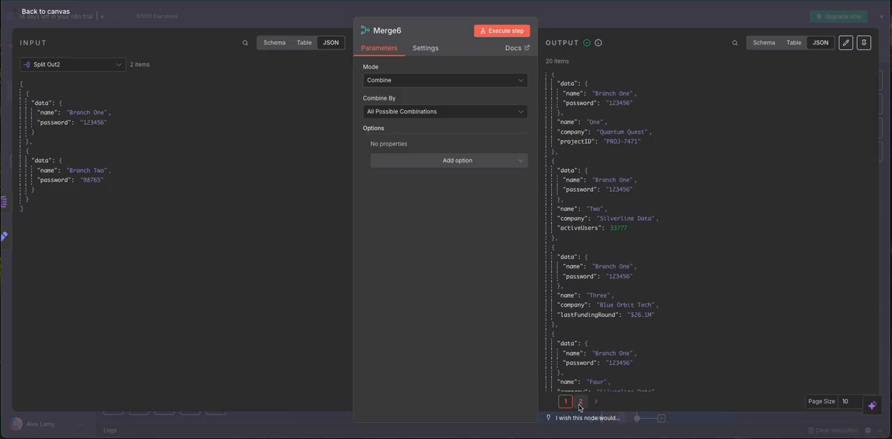
click(581, 402)
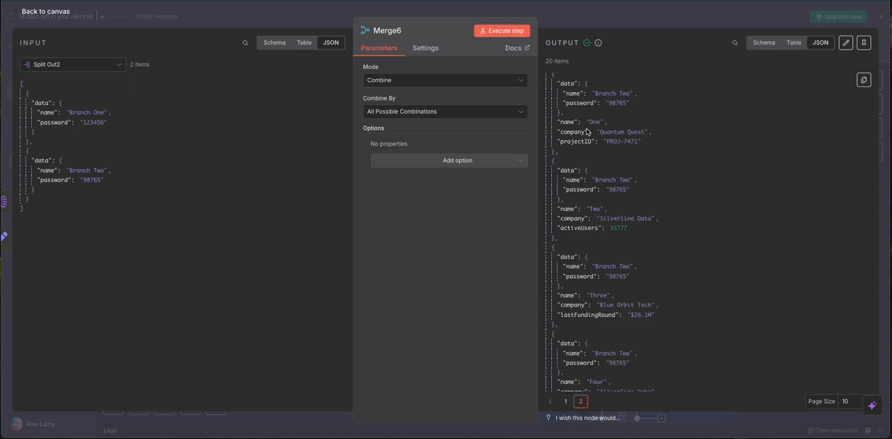
click(591, 23)
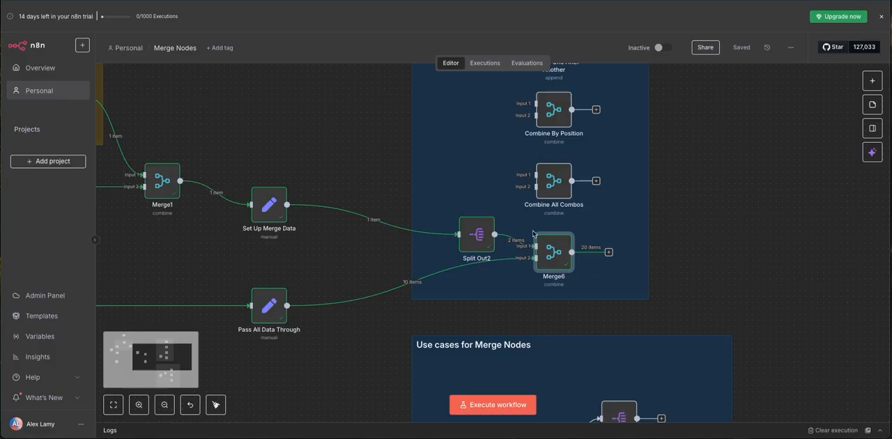
Step: Remove the connections from Pass All Data Through to Merge6, Split Out2 to Merge6, and Set Up Merge Data to Split Out2
scroll(536, 230, up, 2)
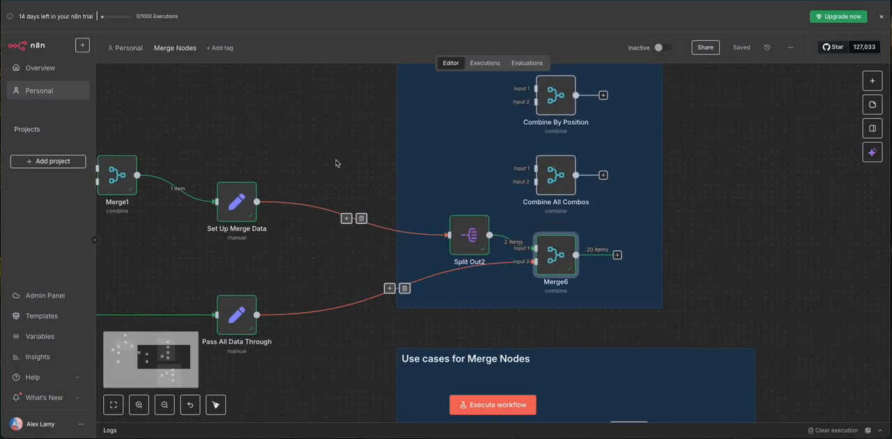
scroll(336, 166, up, 1)
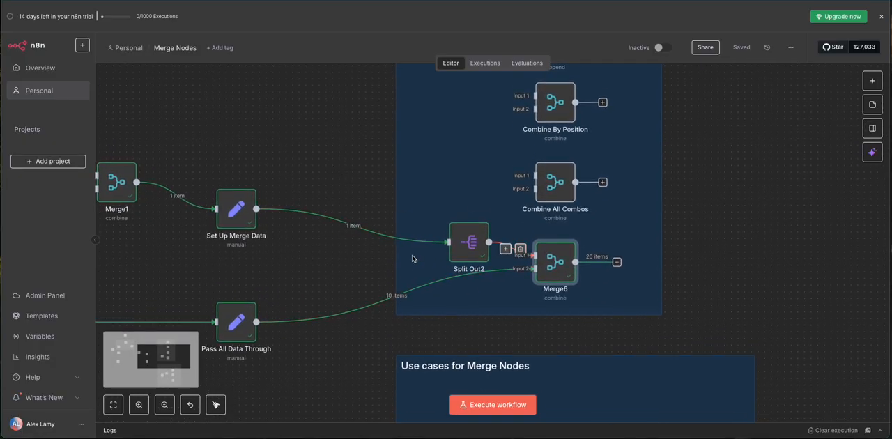
click(404, 296)
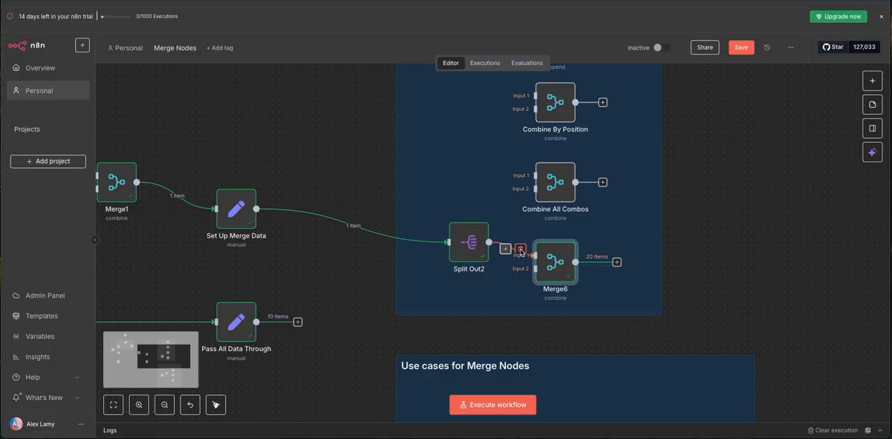
click(520, 248)
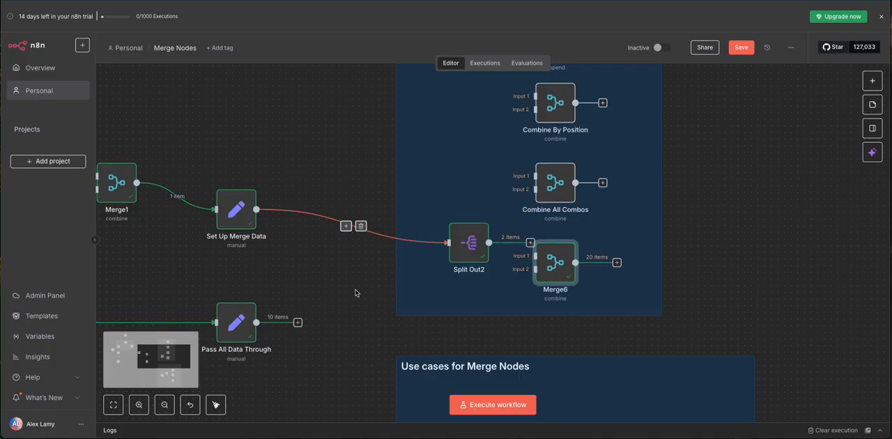
click(361, 226)
Step: Set the Merge4 node in the Use cases for Merge Nodes section to combine by All Possible Combinations
drag(366, 288, 345, 174)
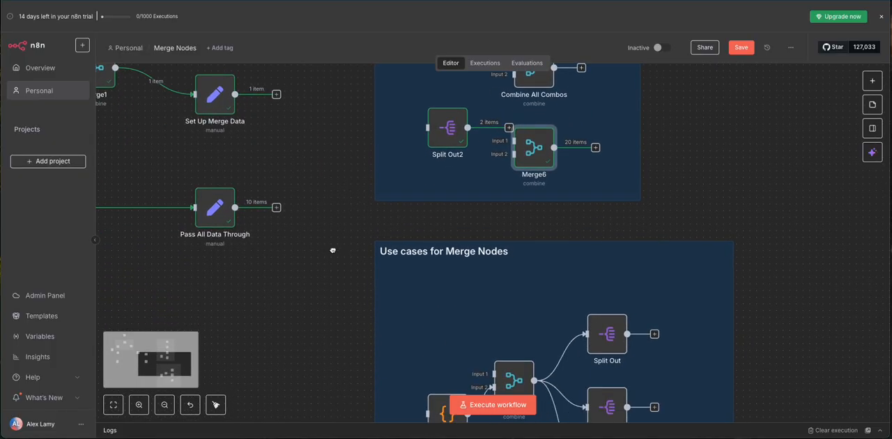
drag(333, 251, 304, 177)
drag(302, 230, 279, 167)
drag(281, 194, 239, 163)
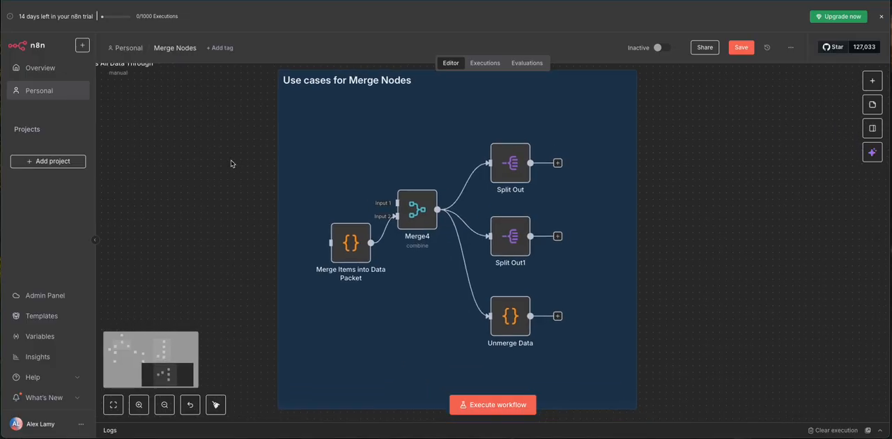
scroll(232, 164, up, 3)
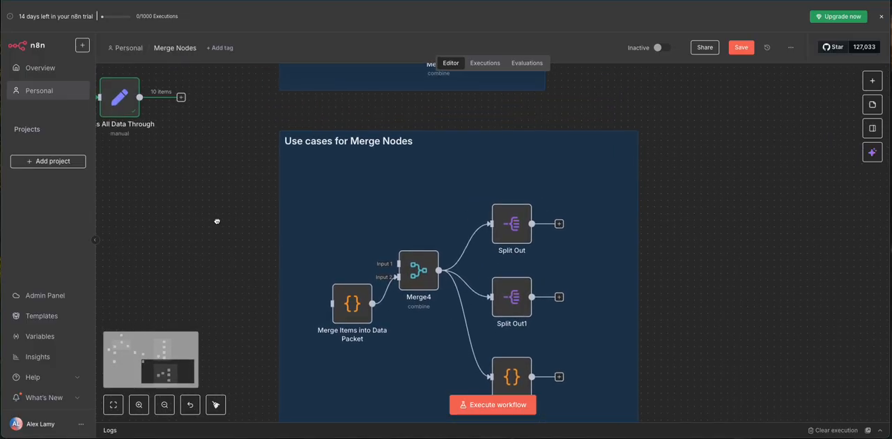
drag(217, 219, 219, 207)
scroll(218, 199, up, 1)
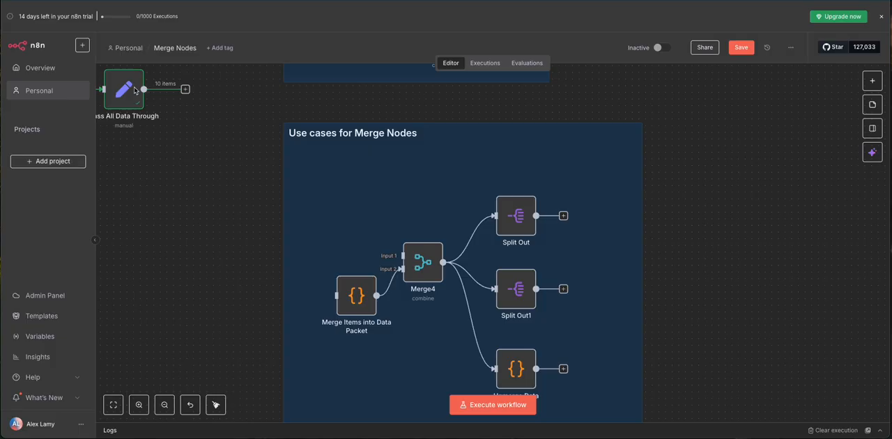
double_click(423, 264)
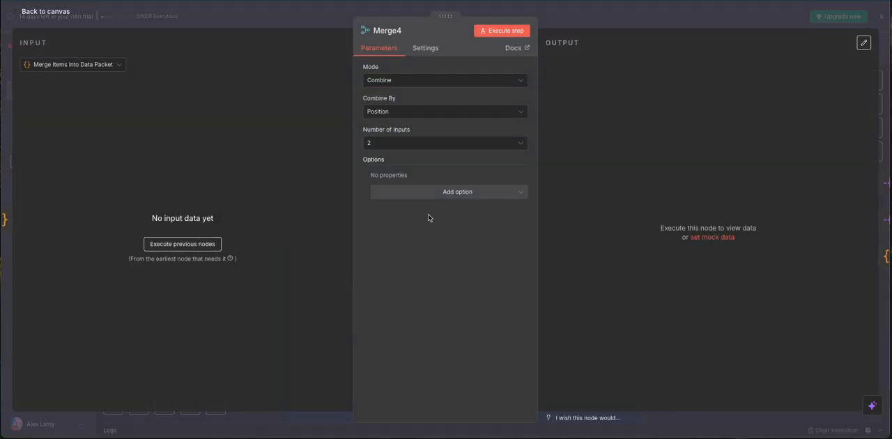
click(389, 114)
click(406, 189)
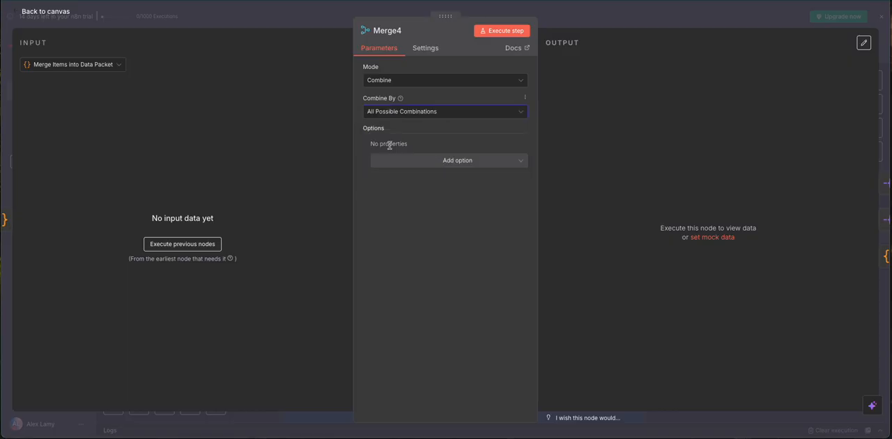
click(276, 14)
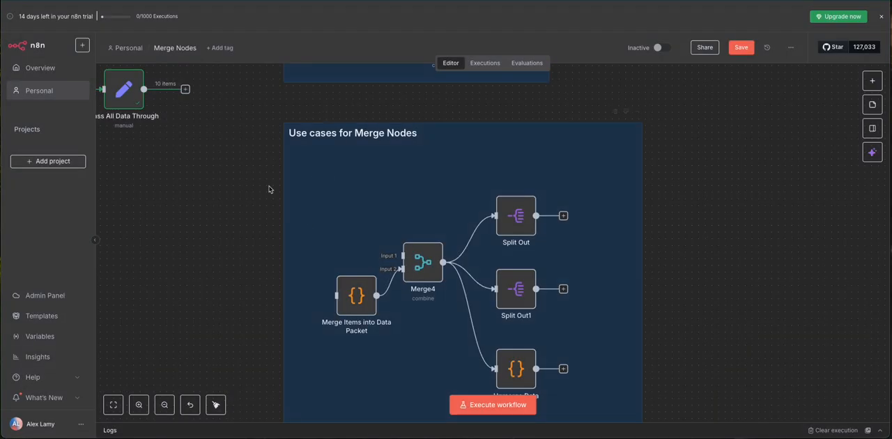
Step: Connect Set Up Merge Data to input 1 of Merge4, and Pass All Data Through to Merge Items into Data Packet
drag(215, 118, 232, 209)
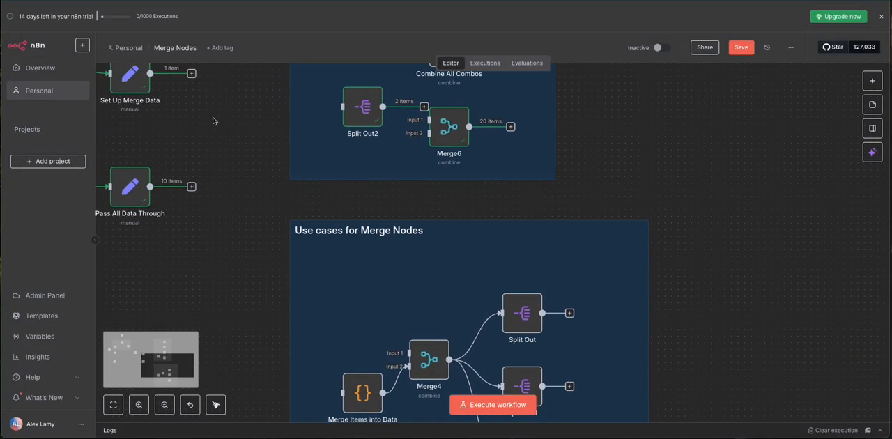
drag(192, 76, 397, 354)
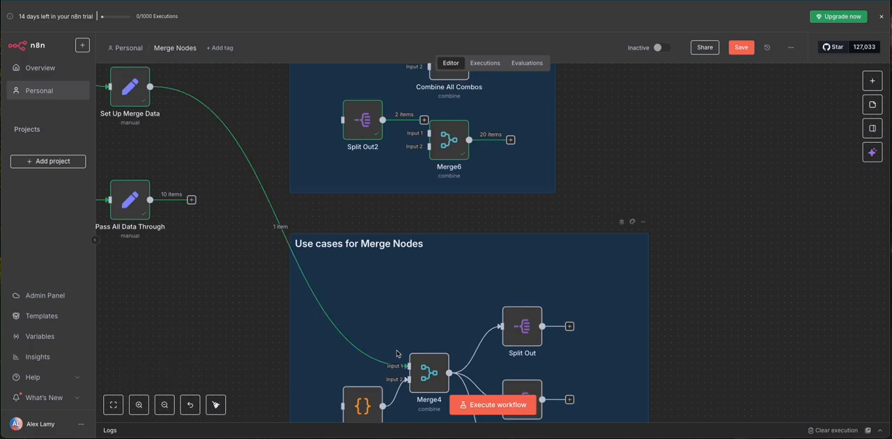
scroll(279, 234, down, 3)
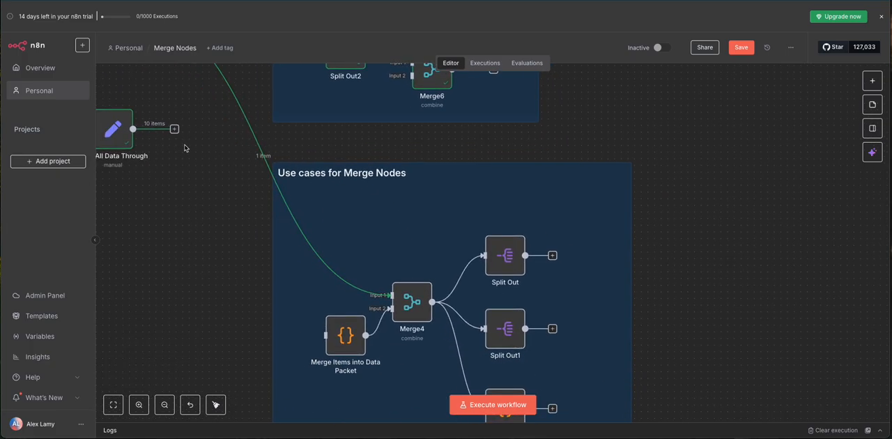
drag(174, 129, 324, 335)
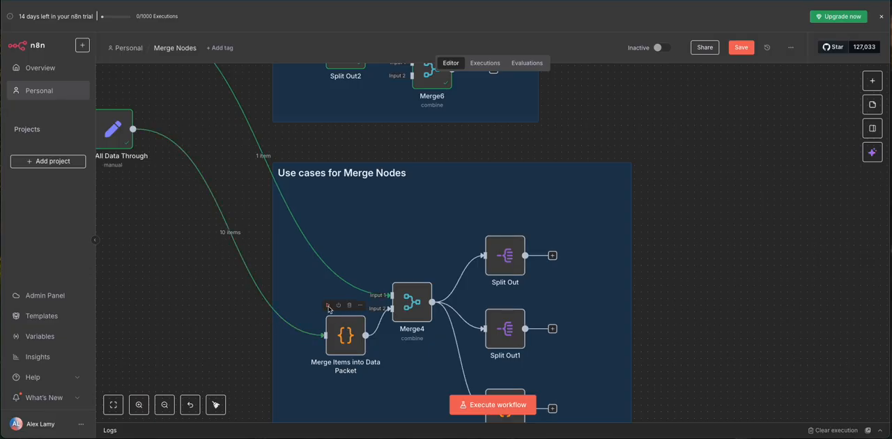
Step: Execute the Merge Items into Data Packet node and check its mergedData output against the incoming items
click(329, 307)
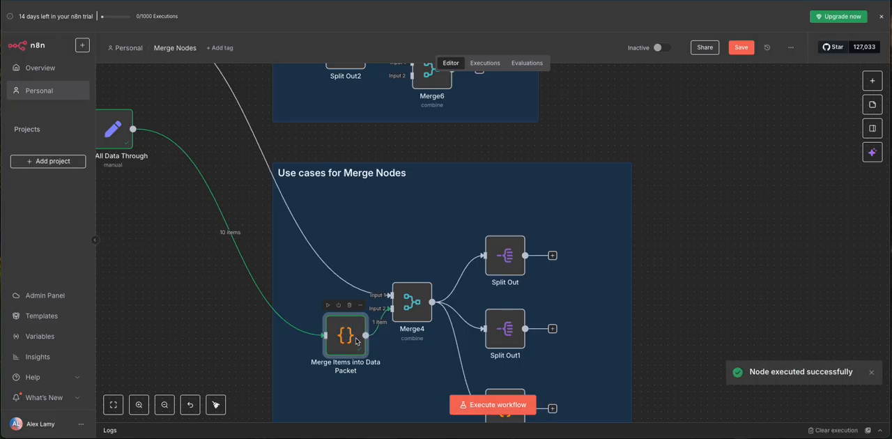
double_click(356, 340)
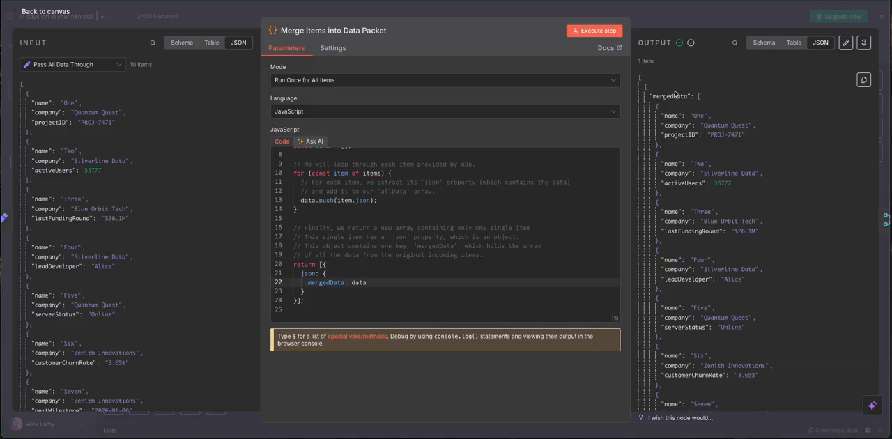
click(652, 18)
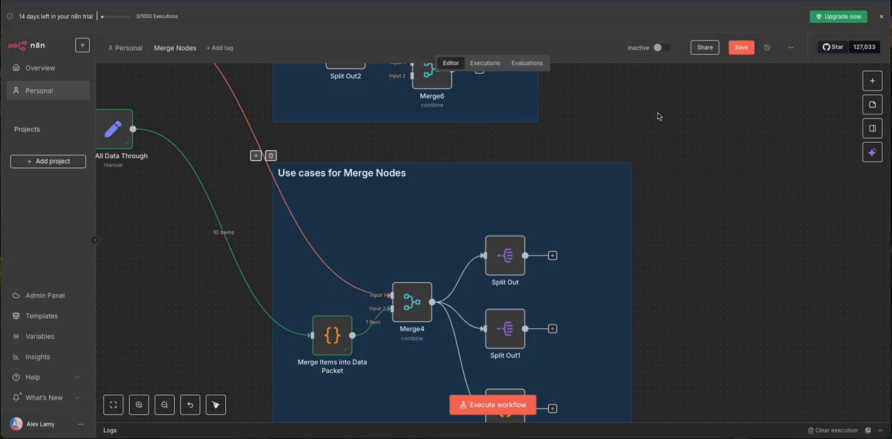
Step: Execute the Merge4 node in the Use cases for Merge Nodes section and view its combined output
drag(658, 115, 719, 178)
scroll(718, 179, down, 3)
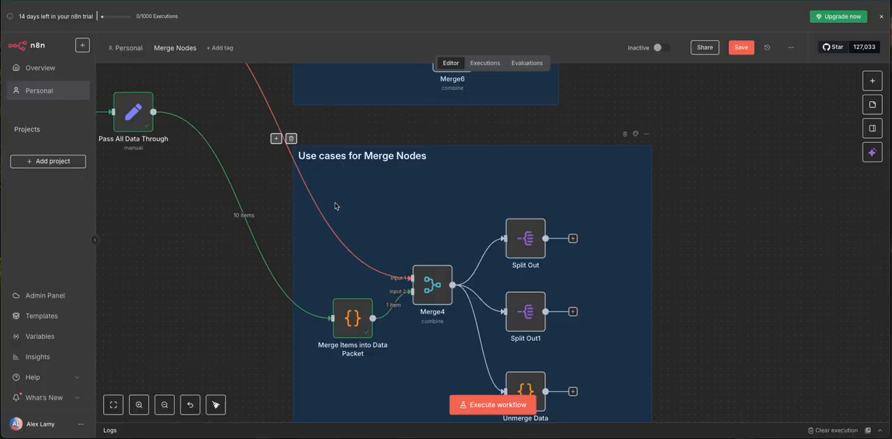
click(415, 255)
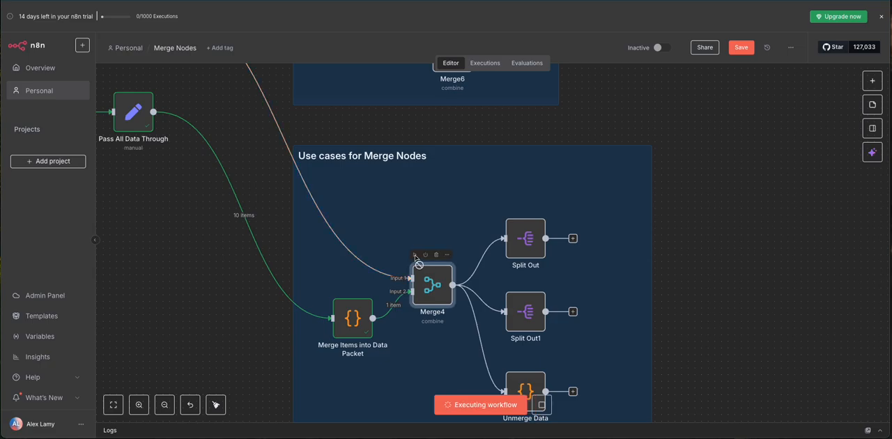
double_click(418, 286)
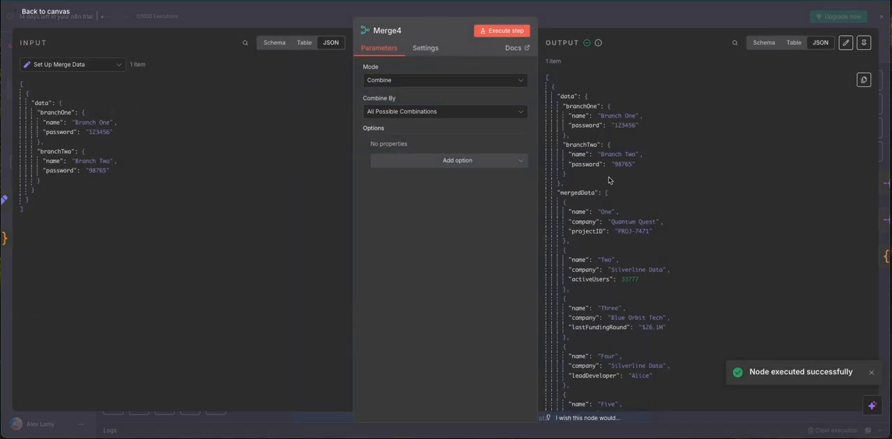
click(219, 23)
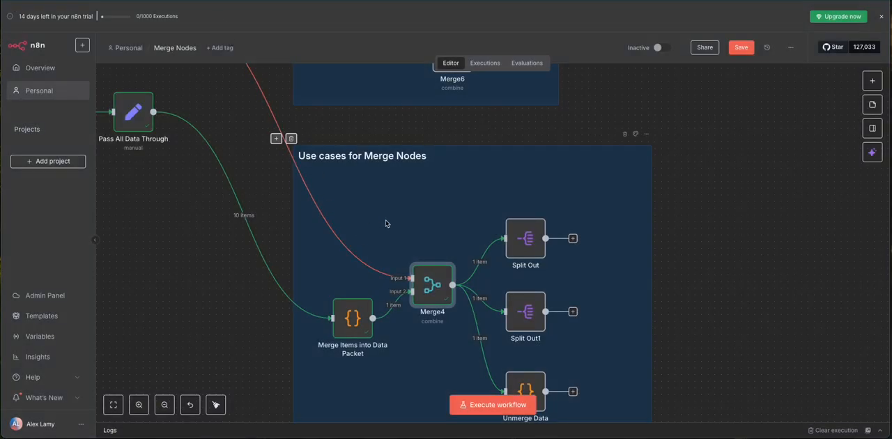
Step: Examine Merge4's output in schema form, expanding and collapsing the data and mergedData fields one at a time
double_click(433, 284)
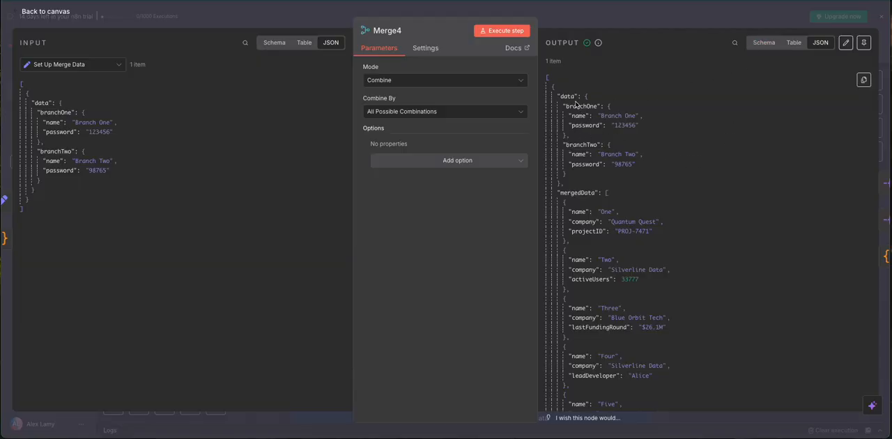
click(766, 42)
click(552, 78)
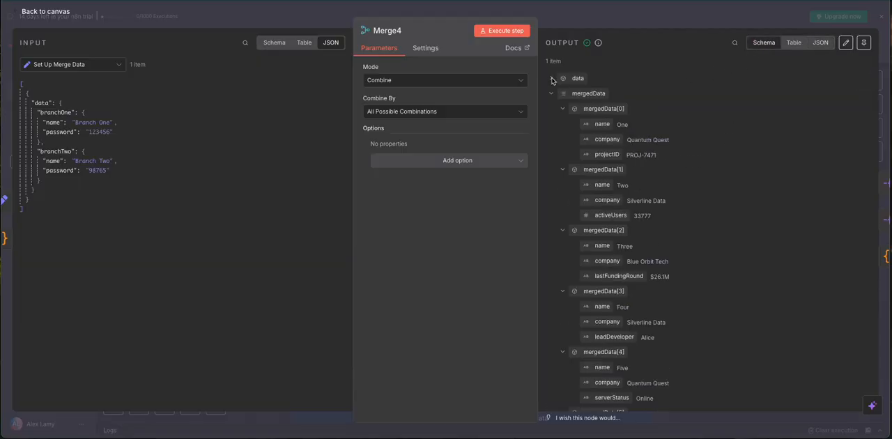
click(552, 93)
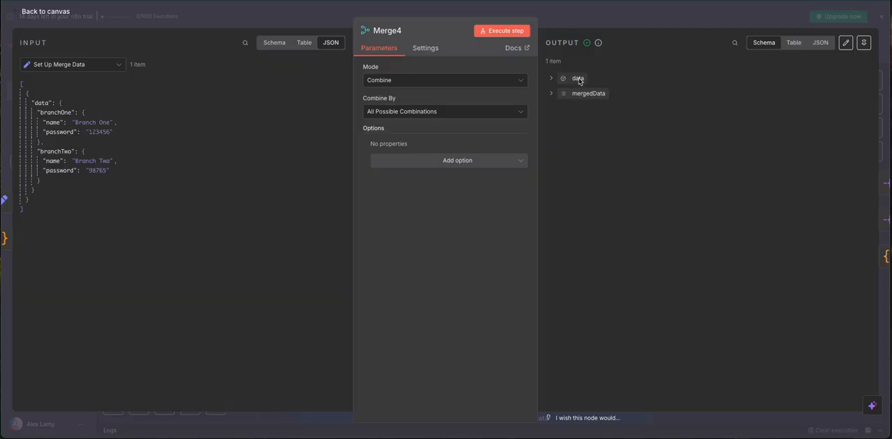
click(551, 79)
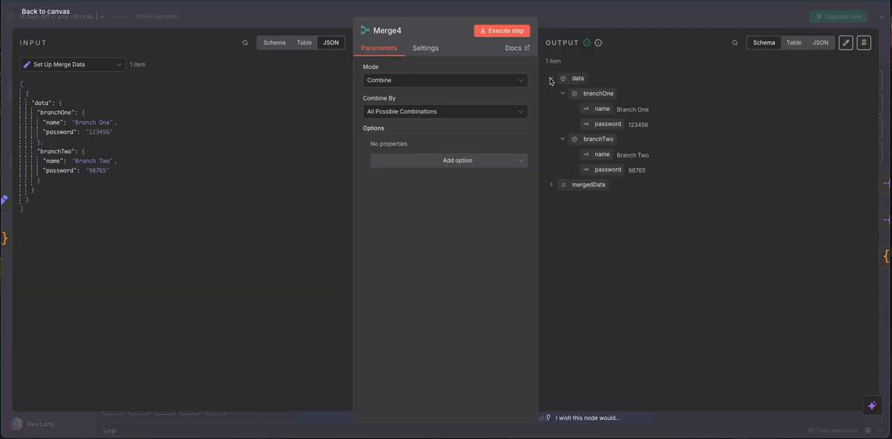
click(550, 79)
click(551, 95)
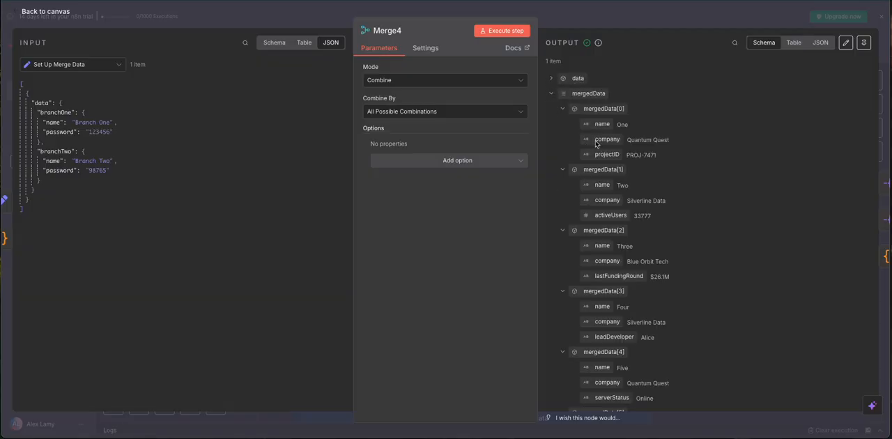
click(553, 94)
click(593, 26)
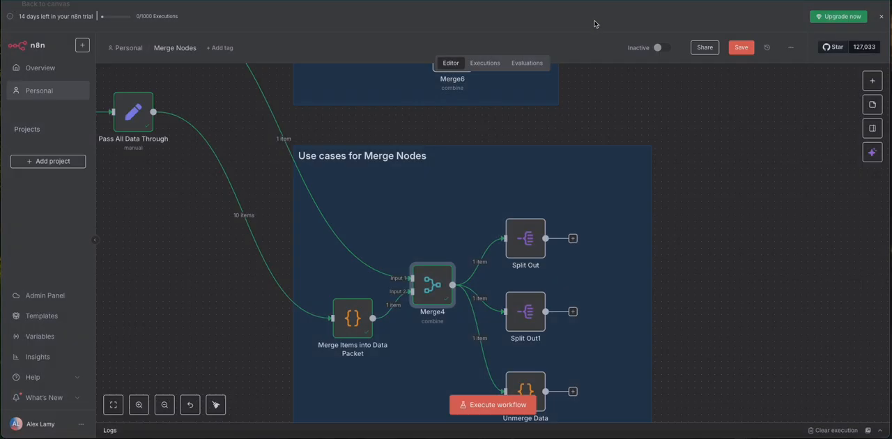
Step: Execute the Split Out node, which splits out the data field, and check its output
drag(741, 233, 738, 163)
double_click(522, 170)
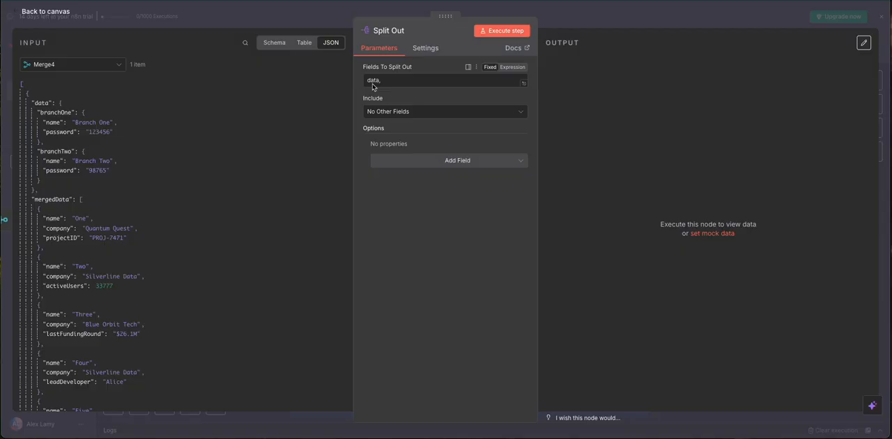
click(296, 22)
click(504, 141)
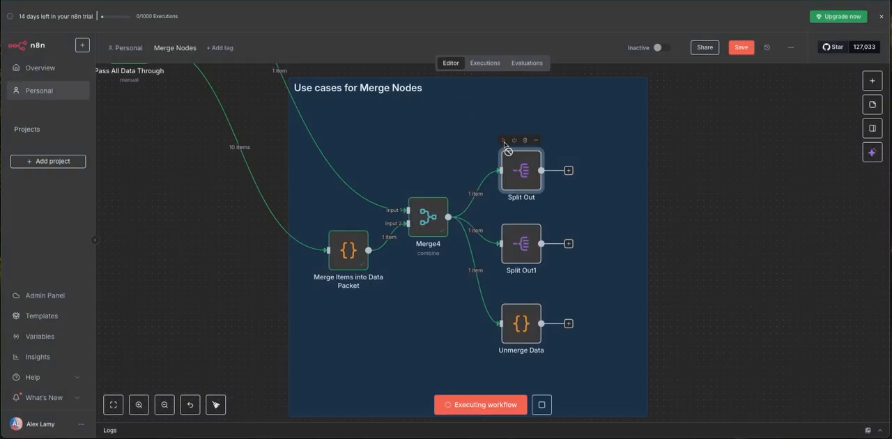
double_click(522, 172)
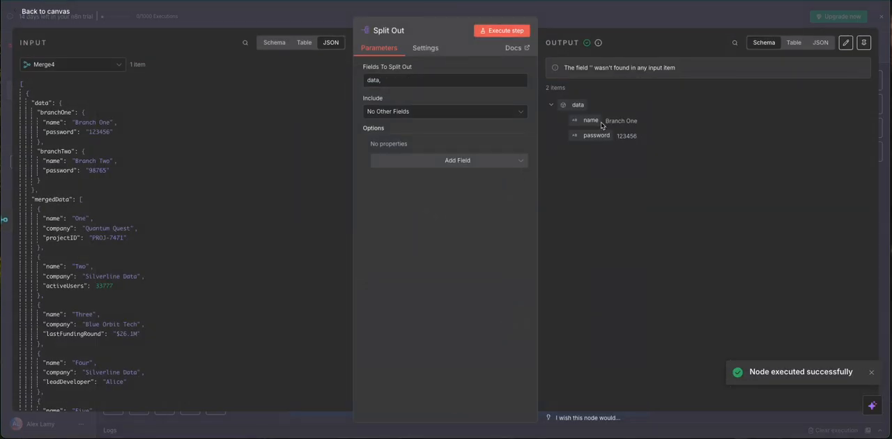
click(319, 23)
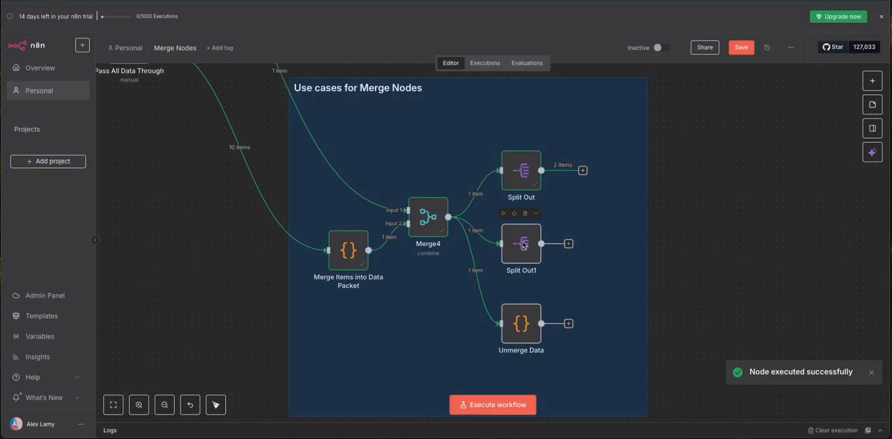
Step: Execute the Split Out1 node, which splits out the mergedData field, and check its output
click(503, 214)
double_click(521, 244)
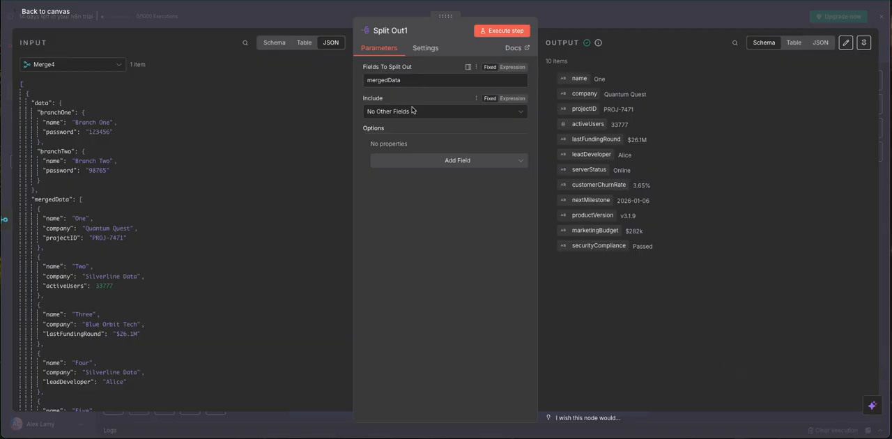
click(597, 13)
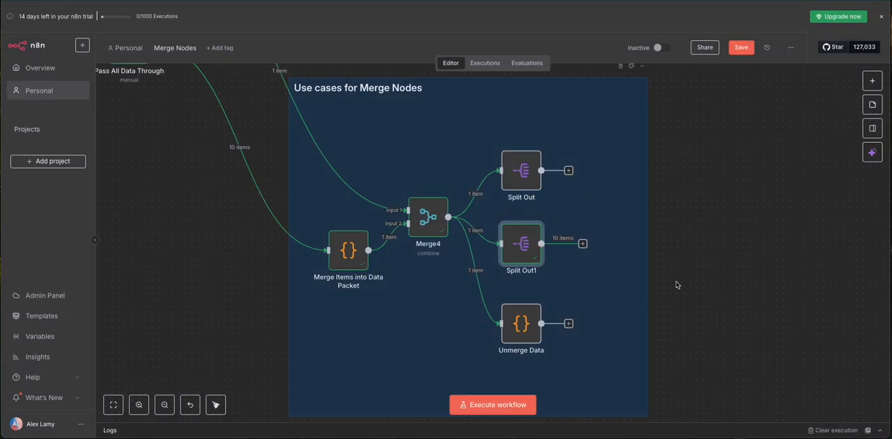
Step: Execute the Unmerge Data code node and read through the first page of its output as JSON
scroll(697, 243, down, 3)
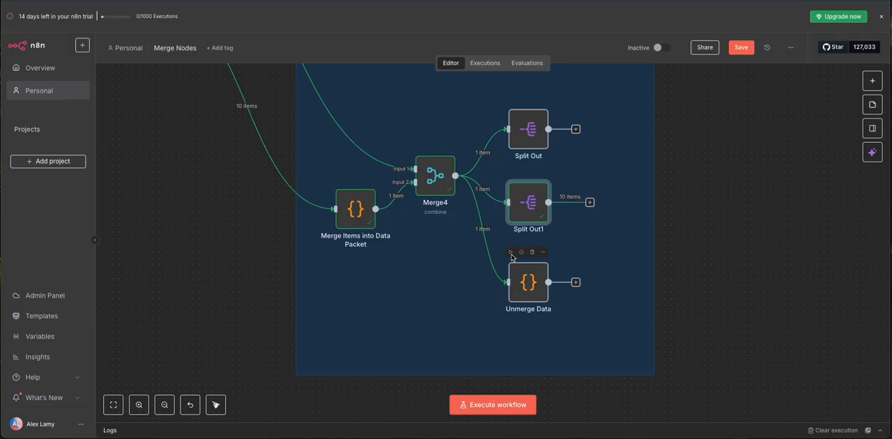
click(511, 252)
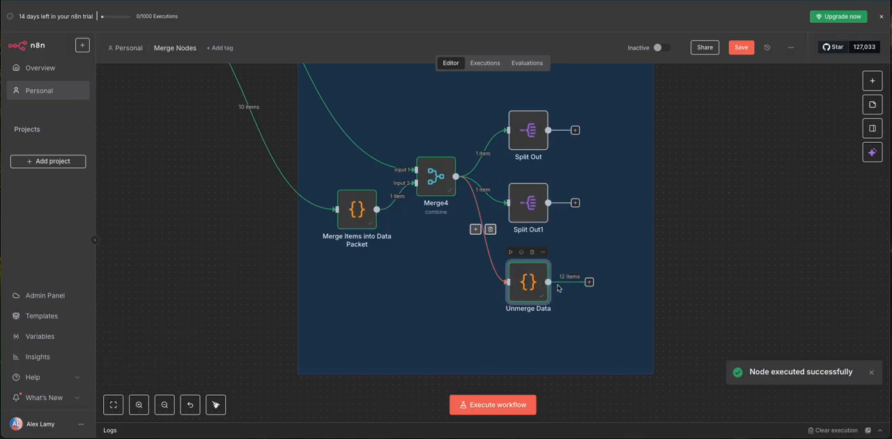
double_click(527, 283)
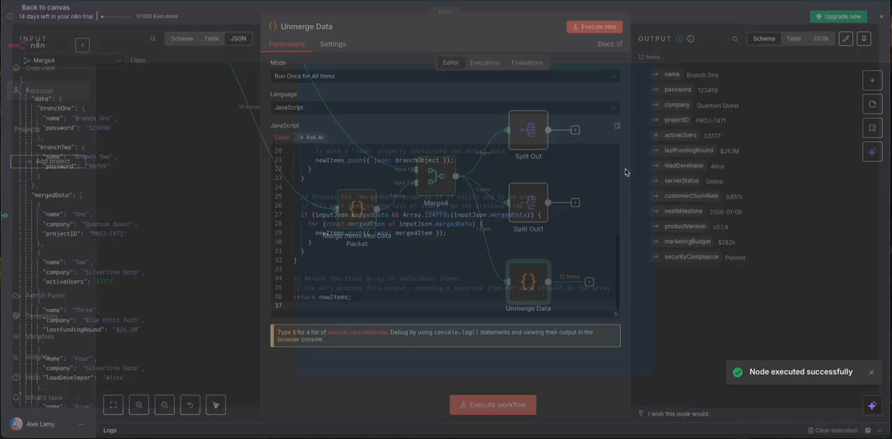
click(821, 42)
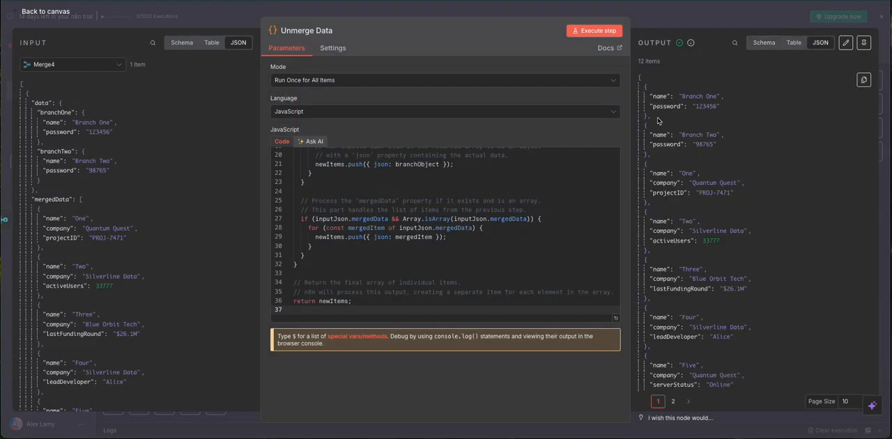
scroll(659, 173, down, 1)
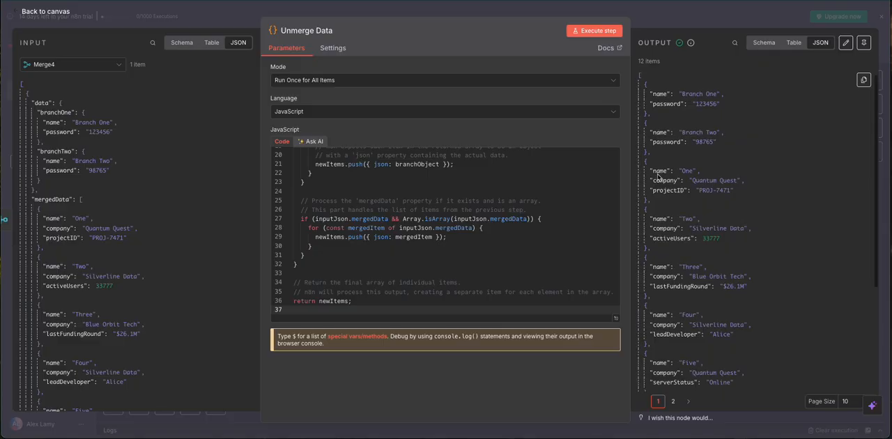
scroll(669, 218, down, 3)
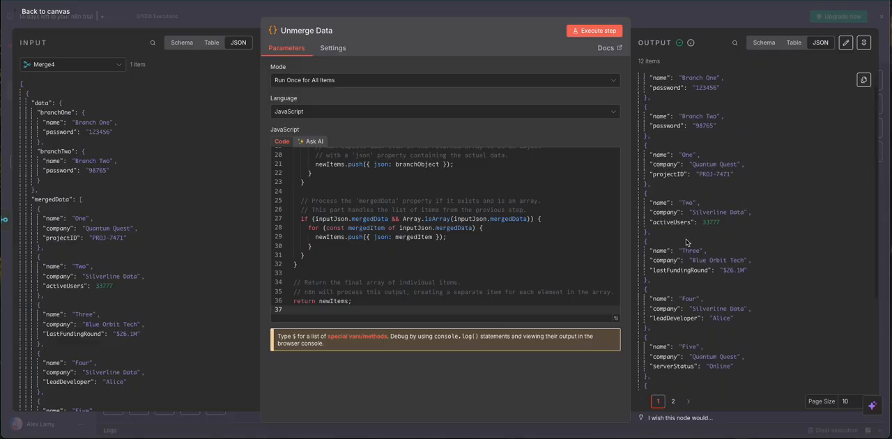
scroll(688, 238, down, 3)
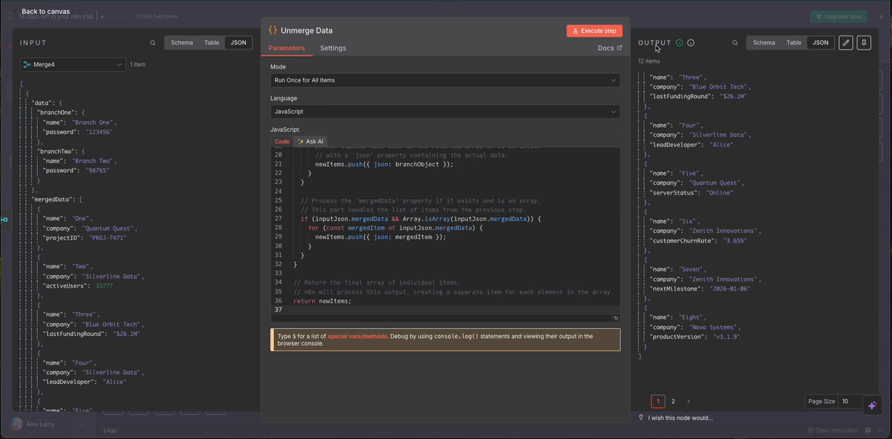
click(669, 21)
drag(717, 224, 746, 262)
drag(740, 207, 774, 249)
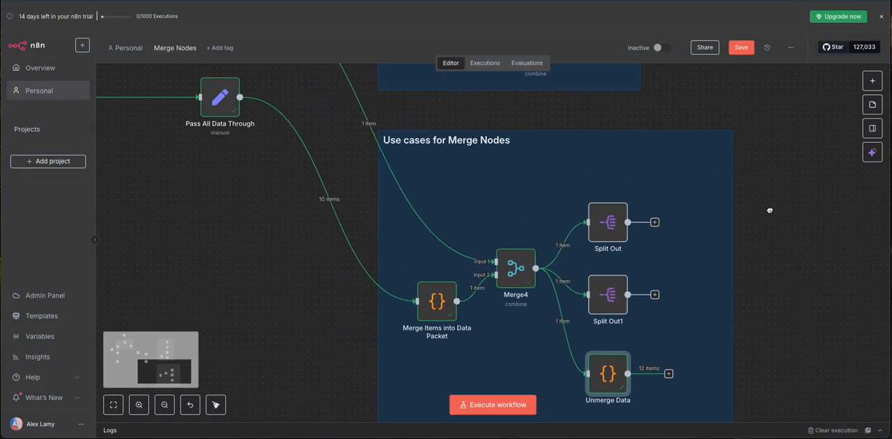
drag(770, 211, 786, 274)
drag(753, 161, 743, 228)
mouse_move(606, 199)
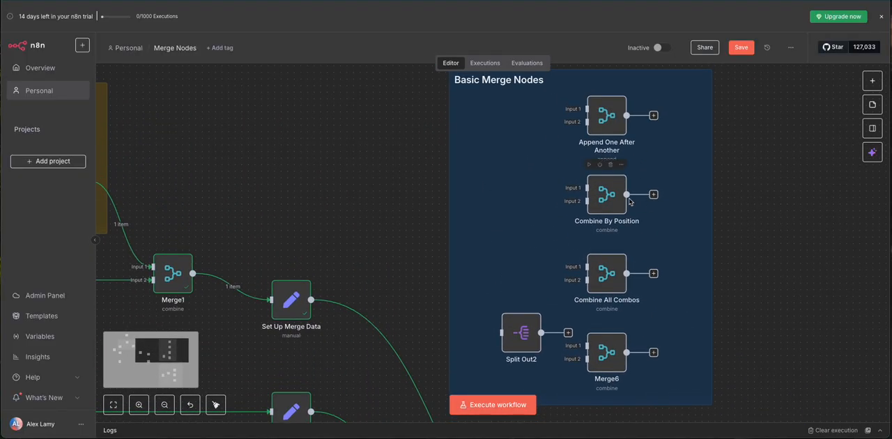